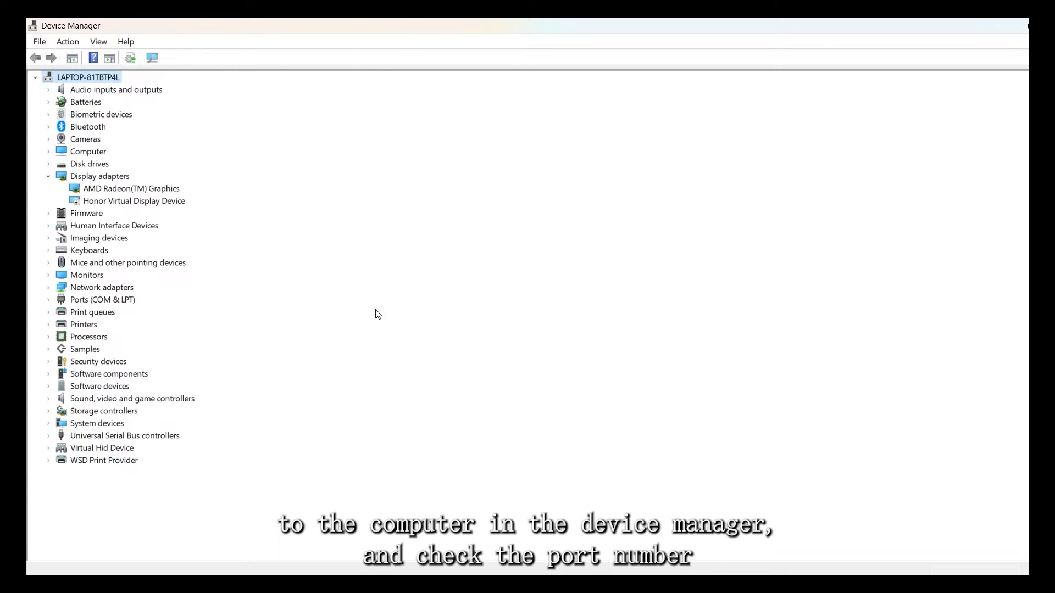
- List the COM ports in Device Manager, and open the COM23 connection in the Feasycom serial port tool
{"action": "left_click", "coordinate": [49, 300]}
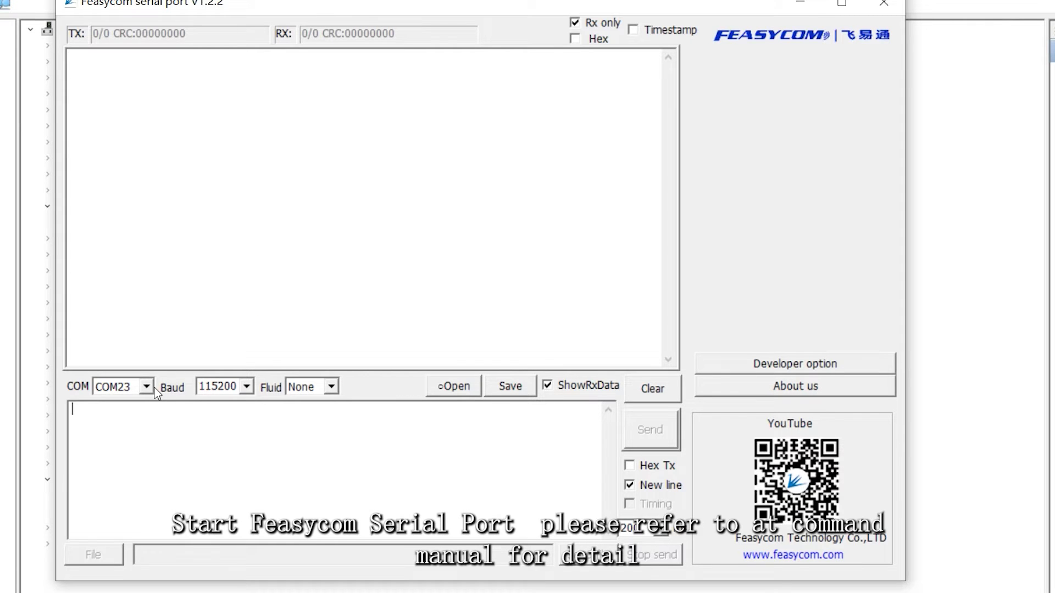
{"action": "left_click", "coordinate": [147, 387]}
{"action": "left_click", "coordinate": [151, 387]}
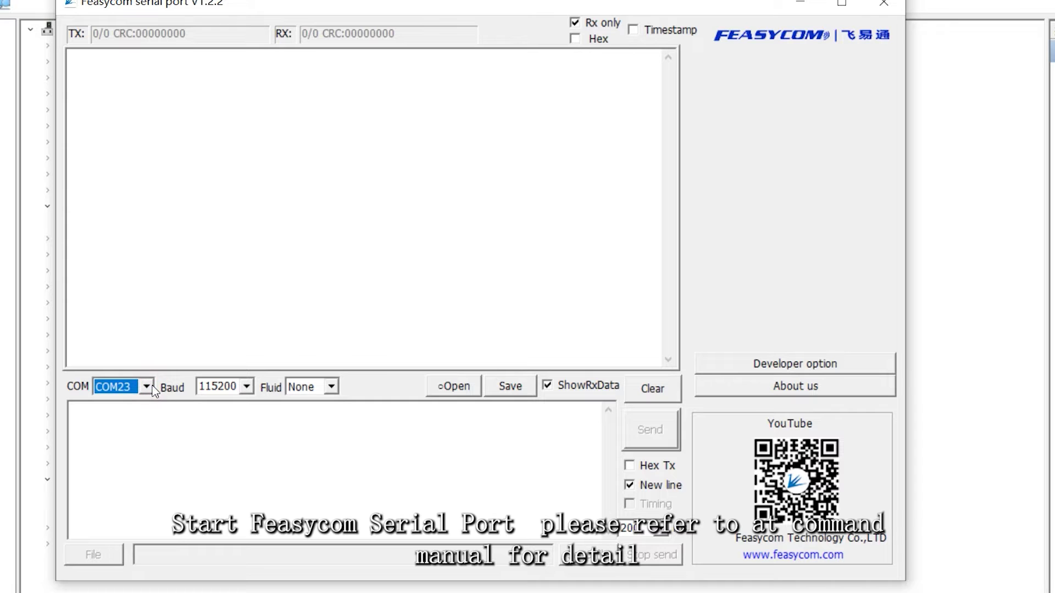
{"action": "left_click", "coordinate": [443, 388]}
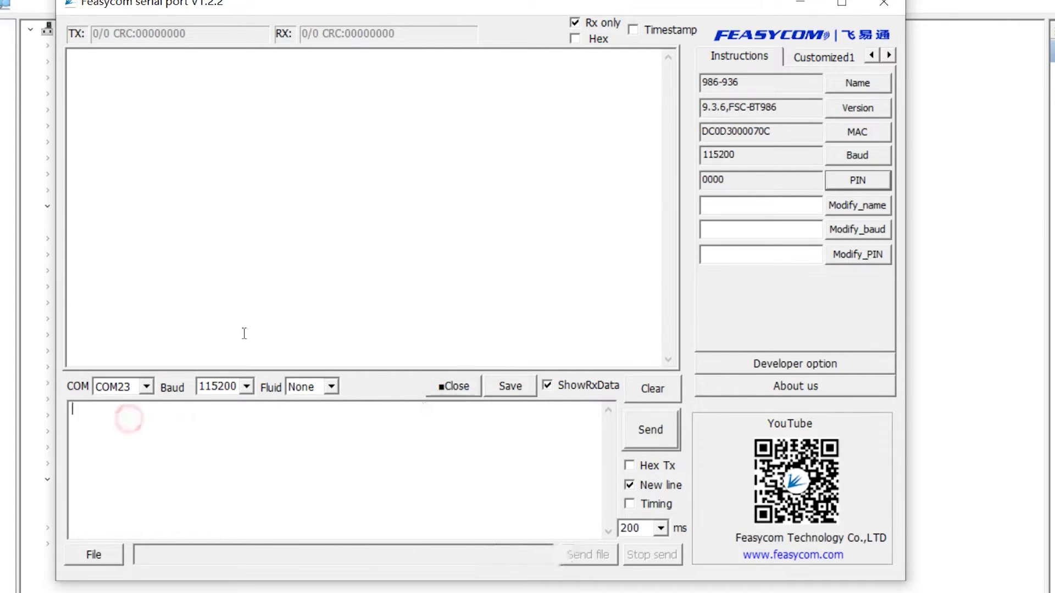
- Send the AT command to the module to test serial communication
{"action": "left_click", "coordinate": [132, 419]}
{"action": "type", "text": "AT"}
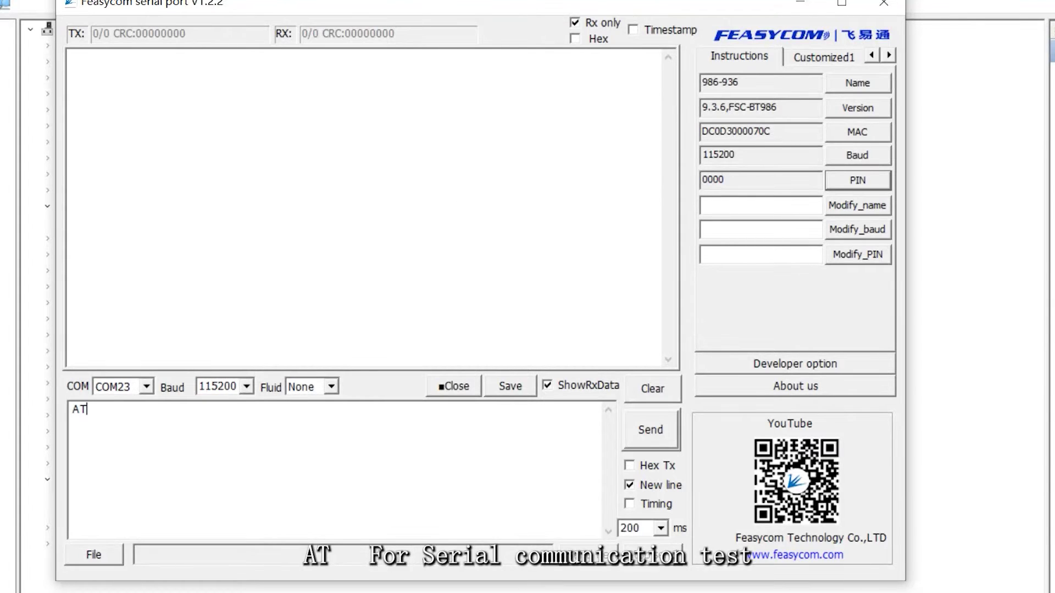
{"action": "key", "text": "ctrl+Return"}
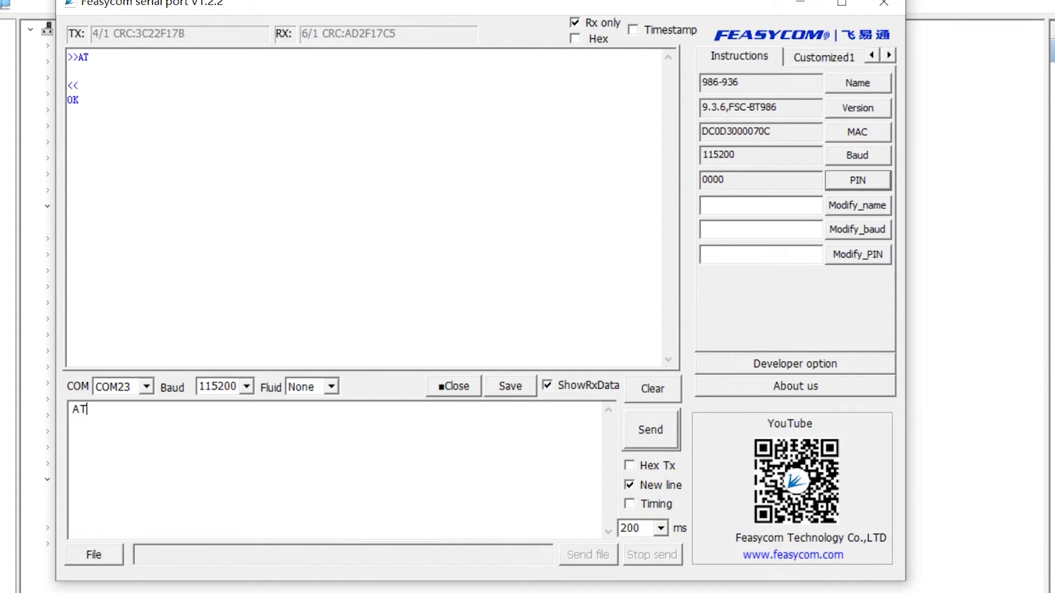
- Send AT+RESTORE to restore the module's factory settings
{"action": "type", "text": "+"}
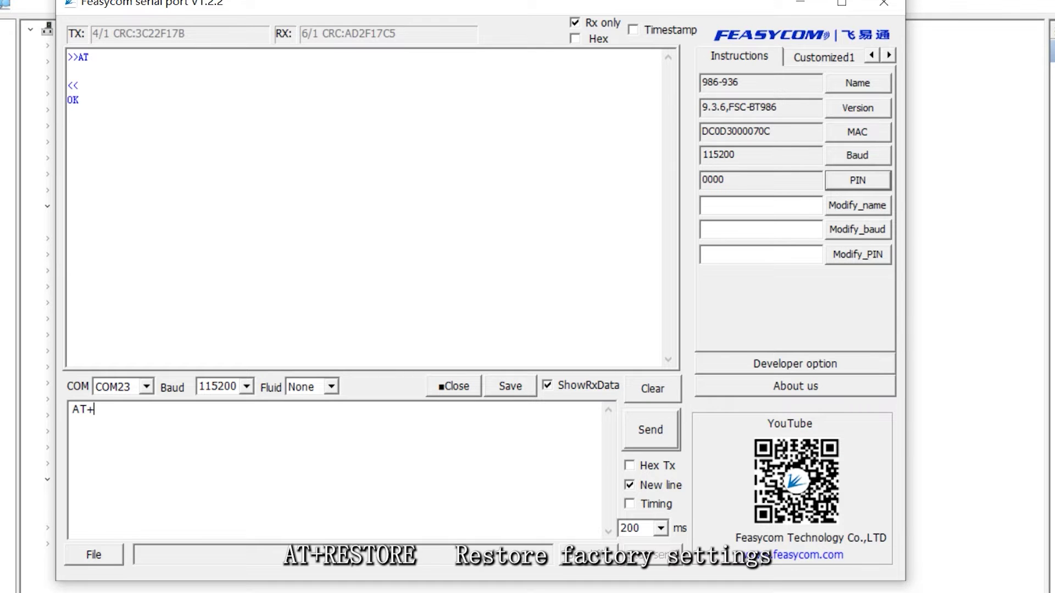
{"action": "type", "text": "RESTORE"}
{"action": "key", "text": "Return"}
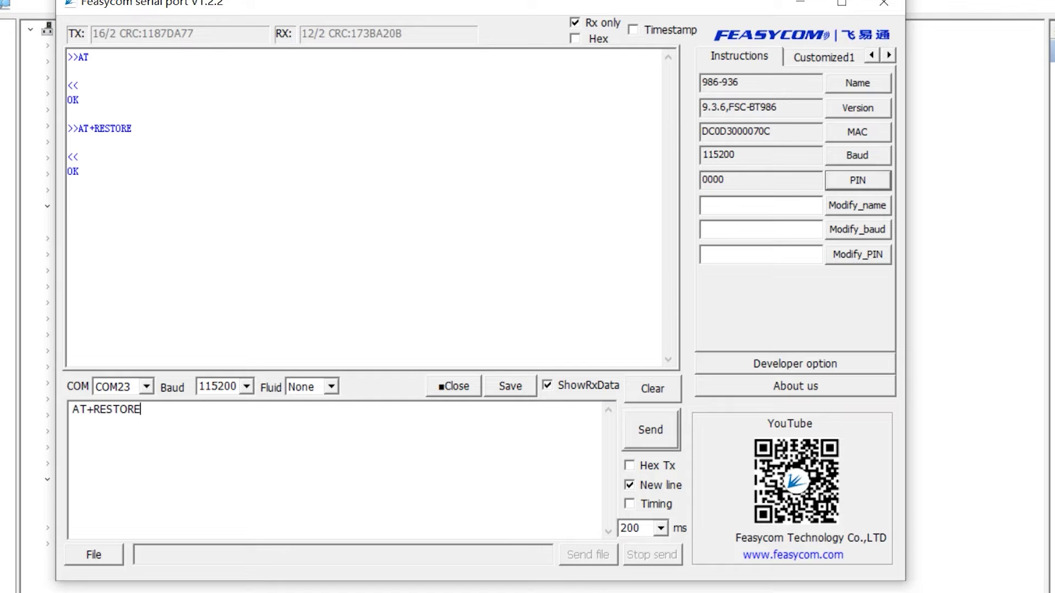
- Clear the received-data log and send AT+NAME to read the module's Bluetooth SPP name
{"action": "key", "text": "BackSpace"}
{"action": "key", "text": "BackSpace"}
{"action": "key", "text": "BackSpace"}
{"action": "key", "text": "BackSpace"}
{"action": "key", "text": "BackSpace"}
{"action": "key", "text": "BackSpace"}
{"action": "key", "text": "BackSpace"}
{"action": "left_click", "coordinate": [653, 388]}
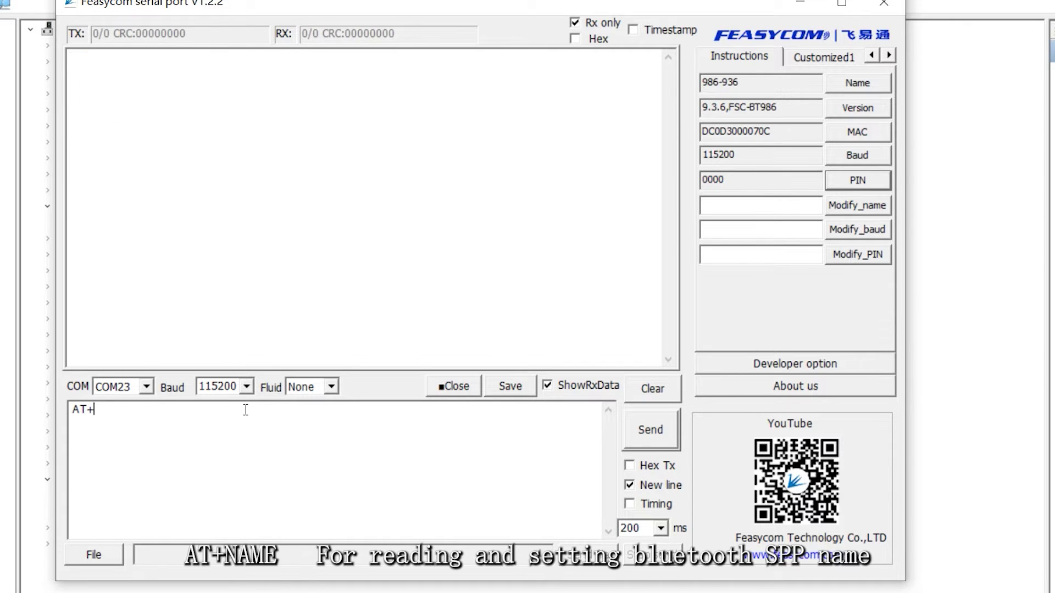
{"action": "type", "text": "NAME"}
{"action": "key", "text": "Return"}
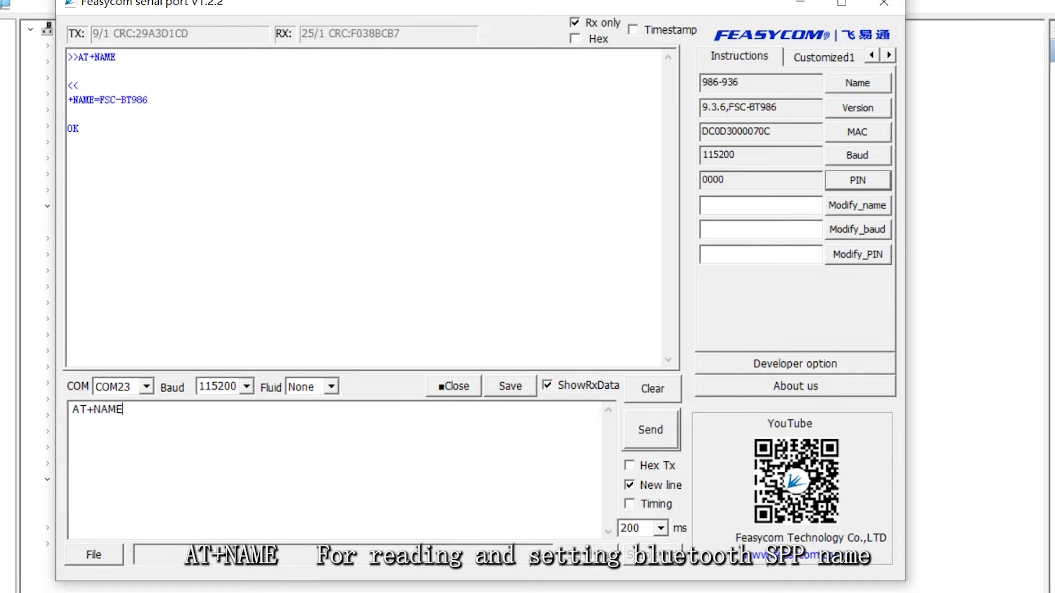
- Replace the command with AT+VER and send it to read the firmware version
{"action": "key", "text": "BackSpace"}
{"action": "key", "text": "BackSpace"}
{"action": "key", "text": "BackSpace"}
{"action": "key", "text": "BackSpace"}
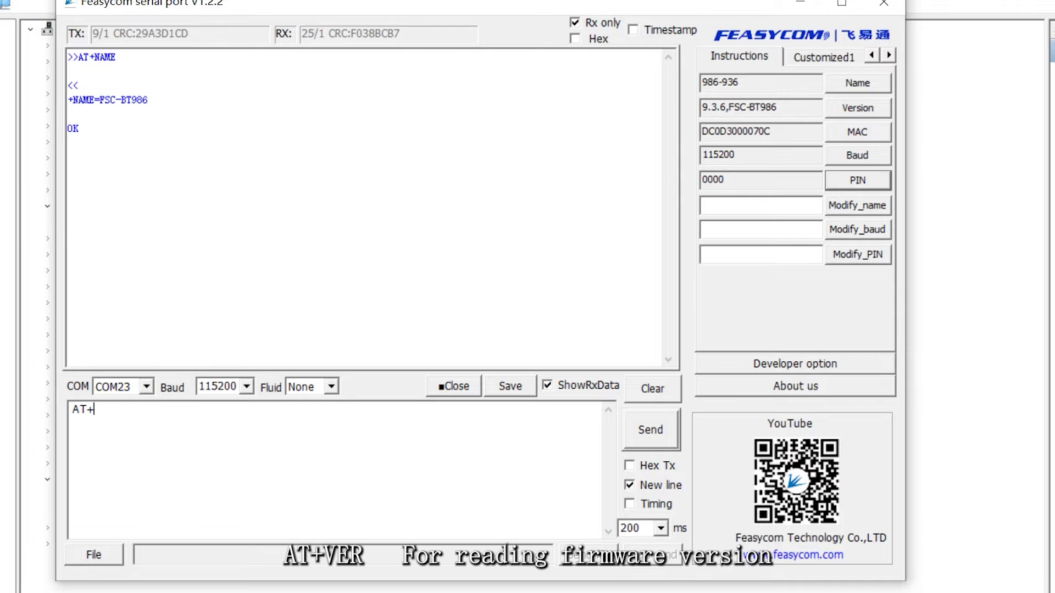
{"action": "type", "text": "VER"}
{"action": "key", "text": "Return"}
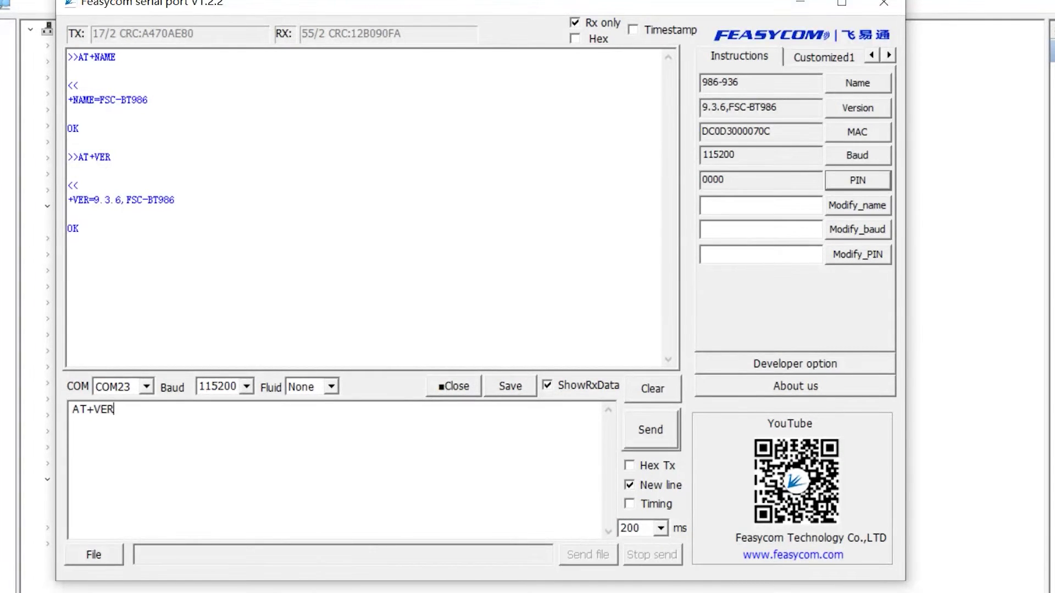
- Replace the command with AT+ADDR and send it to read the BR/EDR MAC address
{"action": "key", "text": "BackSpace"}
{"action": "key", "text": "BackSpace"}
{"action": "key", "text": "BackSpace"}
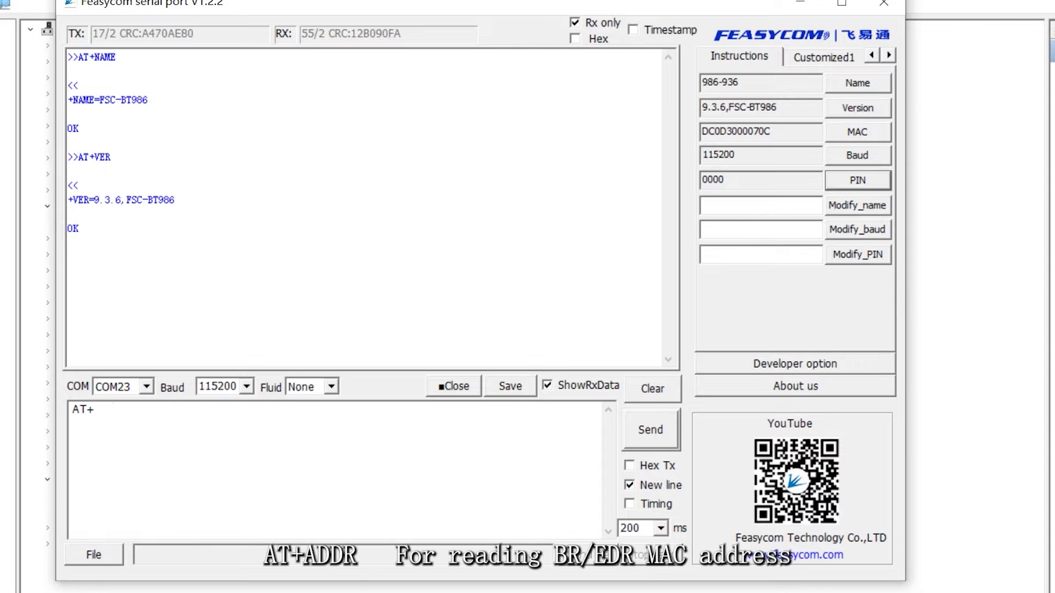
{"action": "type", "text": "ADDR"}
{"action": "key", "text": "Return"}
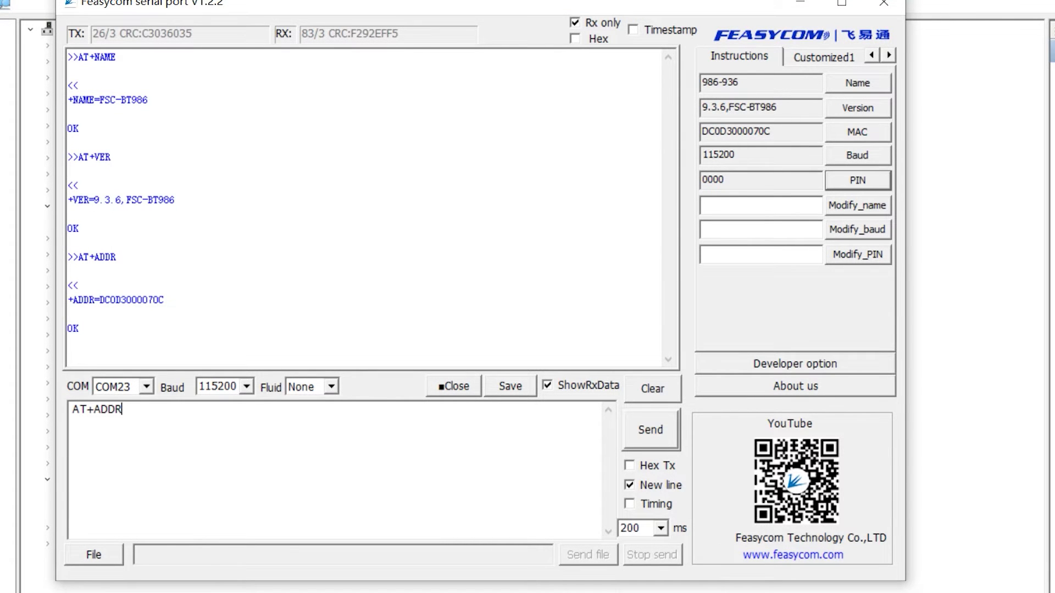
- Replace the command with AT+LEADDR and send it to read the module's LE address
{"action": "key", "text": "BackSpace"}
{"action": "key", "text": "BackSpace"}
{"action": "key", "text": "BackSpace"}
{"action": "key", "text": "BackSpace"}
{"action": "type", "text": "LEADDR"}
{"action": "key", "text": "Return"}
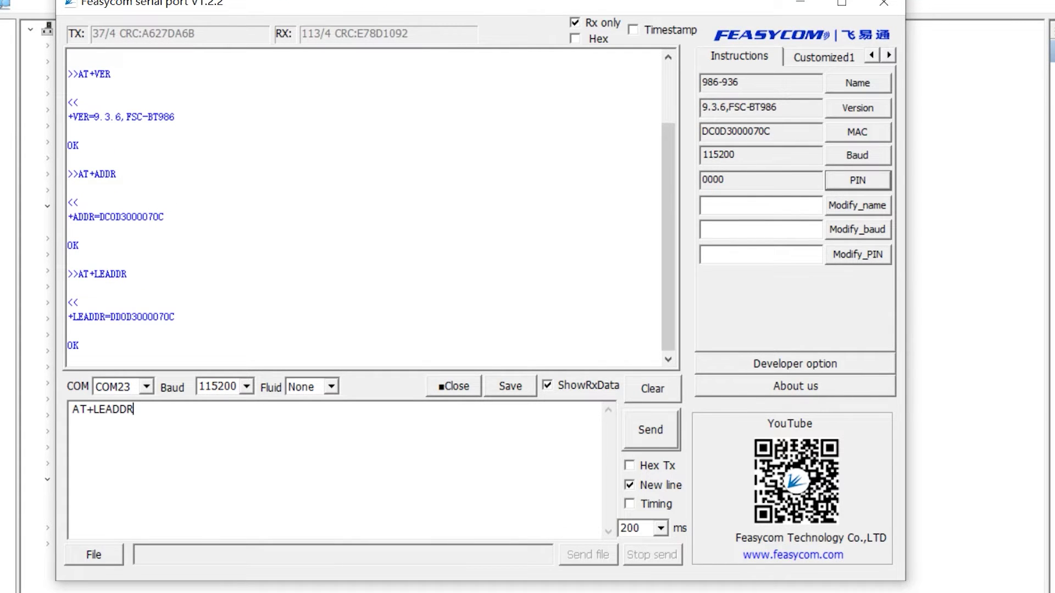
- Replace the command with AT+BAUD and send it to read the serial port baud rate
{"action": "key", "text": "BackSpace"}
{"action": "key", "text": "BackSpace"}
{"action": "key", "text": "BackSpace"}
{"action": "key", "text": "BackSpace"}
{"action": "key", "text": "BackSpace"}
{"action": "key", "text": "BackSpace"}
{"action": "type", "text": "BAUD"}
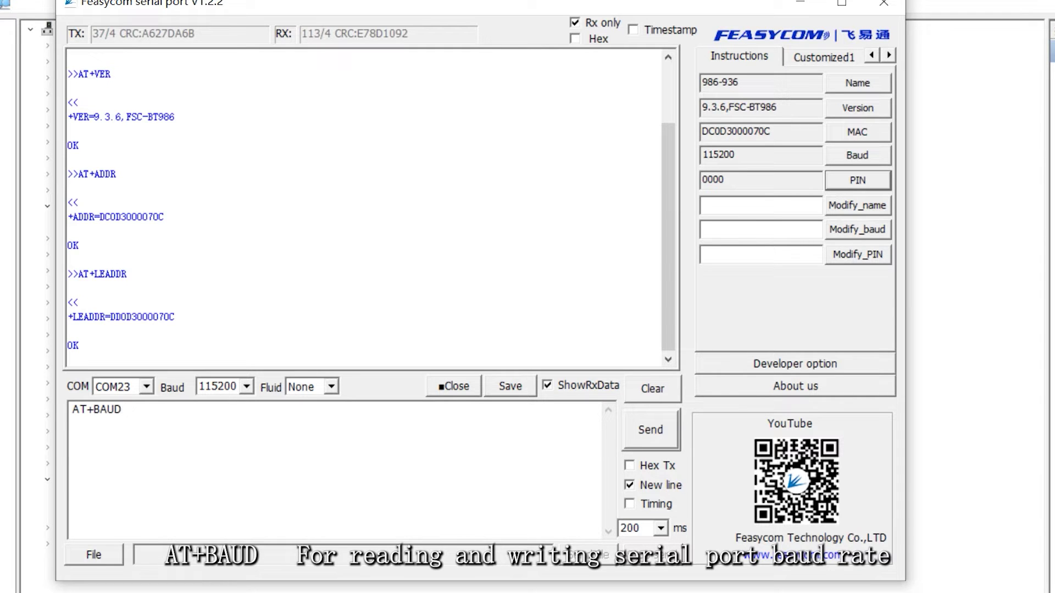
{"action": "key", "text": "Return"}
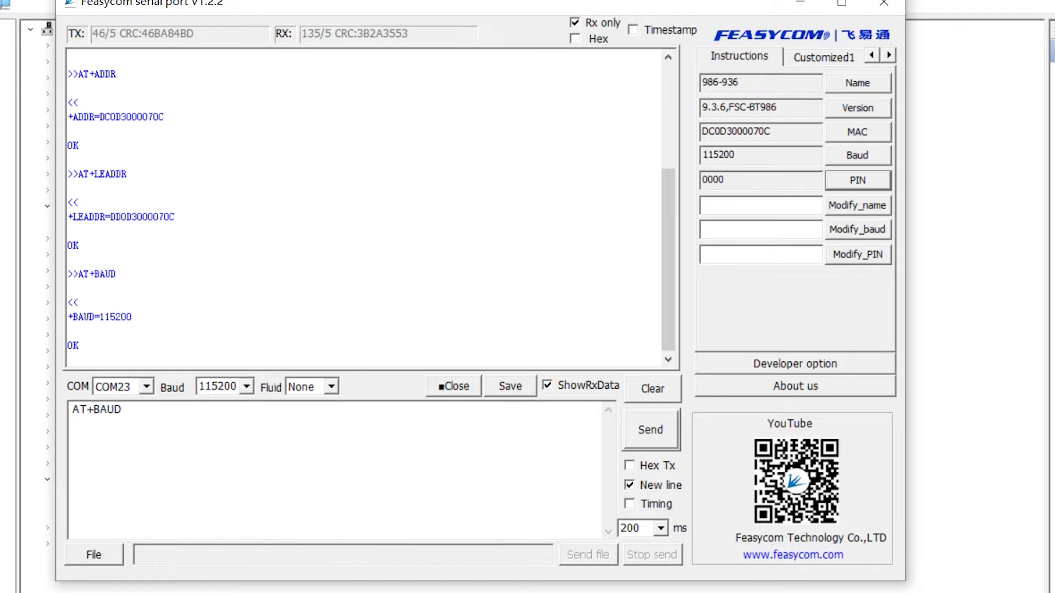
- Replace the command with AT+PIN and send it to read the pairing password
{"action": "key", "text": "BackSpace"}
{"action": "key", "text": "BackSpace"}
{"action": "key", "text": "BackSpace"}
{"action": "key", "text": "BackSpace"}
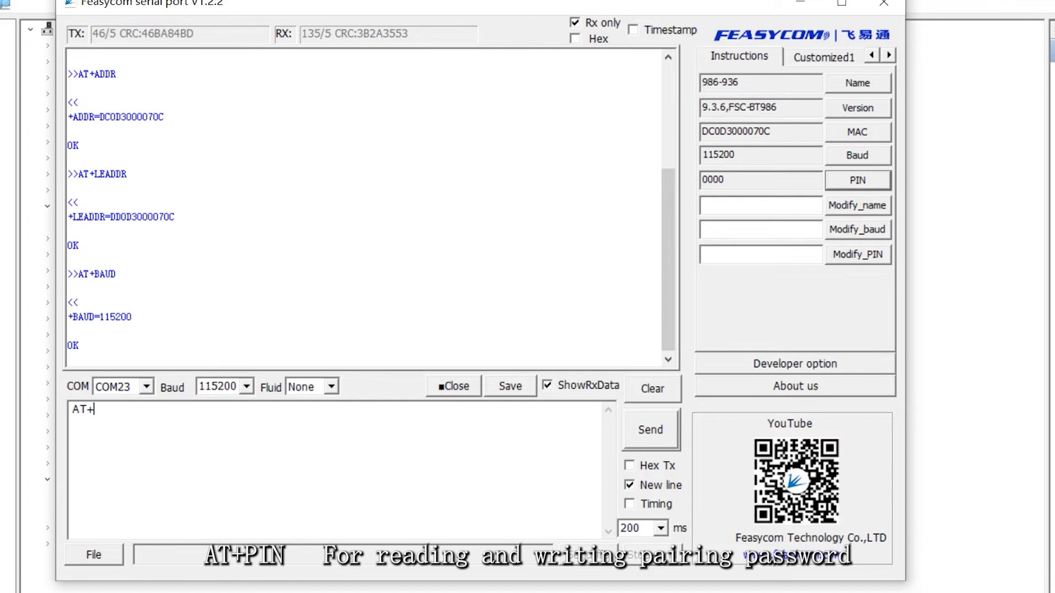
{"action": "type", "text": "PIN"}
{"action": "key", "text": "Return"}
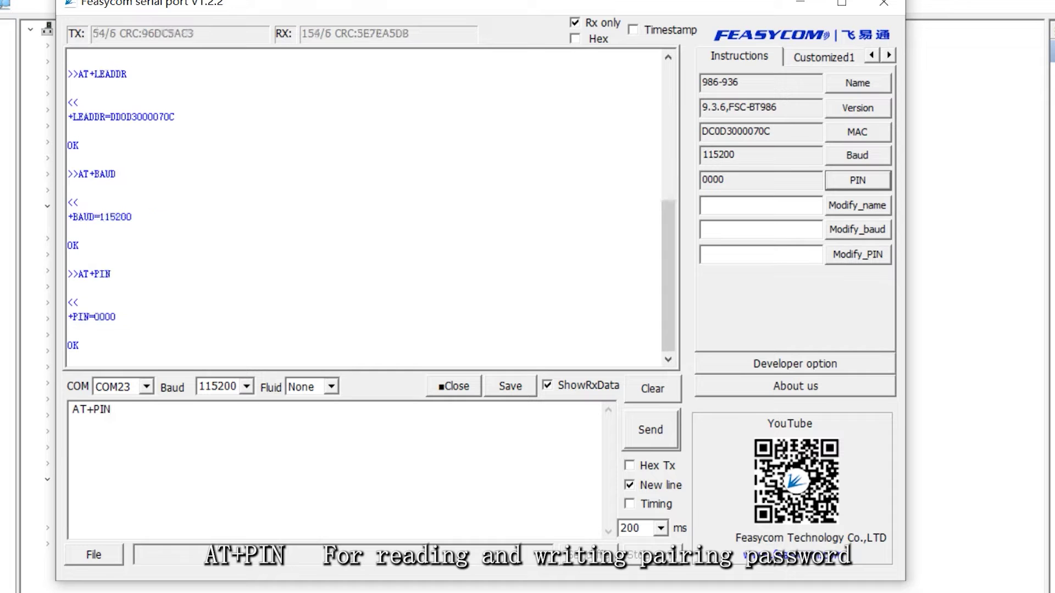
- Replace the command with AT+SSP and send it to read the simple pairing setting
{"action": "key", "text": "BackSpace"}
{"action": "key", "text": "BackSpace"}
{"action": "key", "text": "BackSpace"}
{"action": "type", "text": "SSP"}
{"action": "key", "text": "Return"}
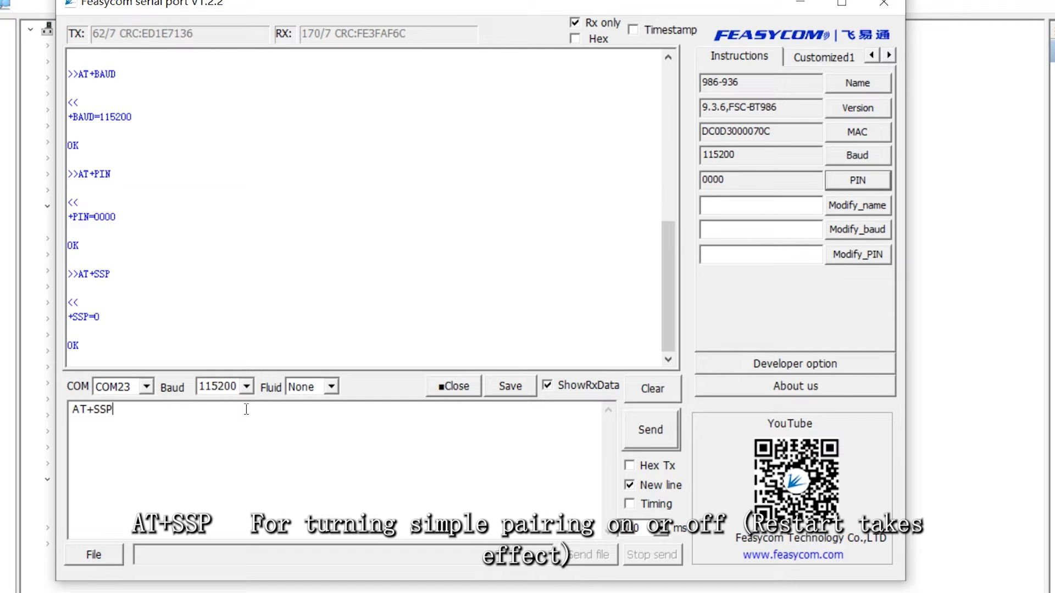
- Replace the command with AT+COD and send it to read the device type
{"action": "key", "text": "BackSpace"}
{"action": "key", "text": "BackSpace"}
{"action": "key", "text": "BackSpace"}
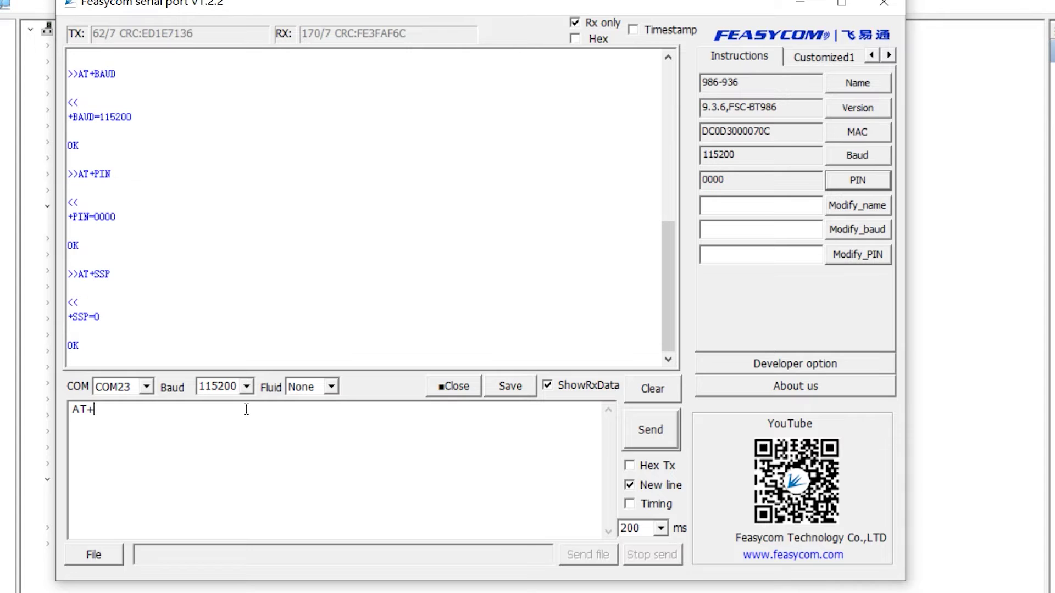
{"action": "type", "text": "COD"}
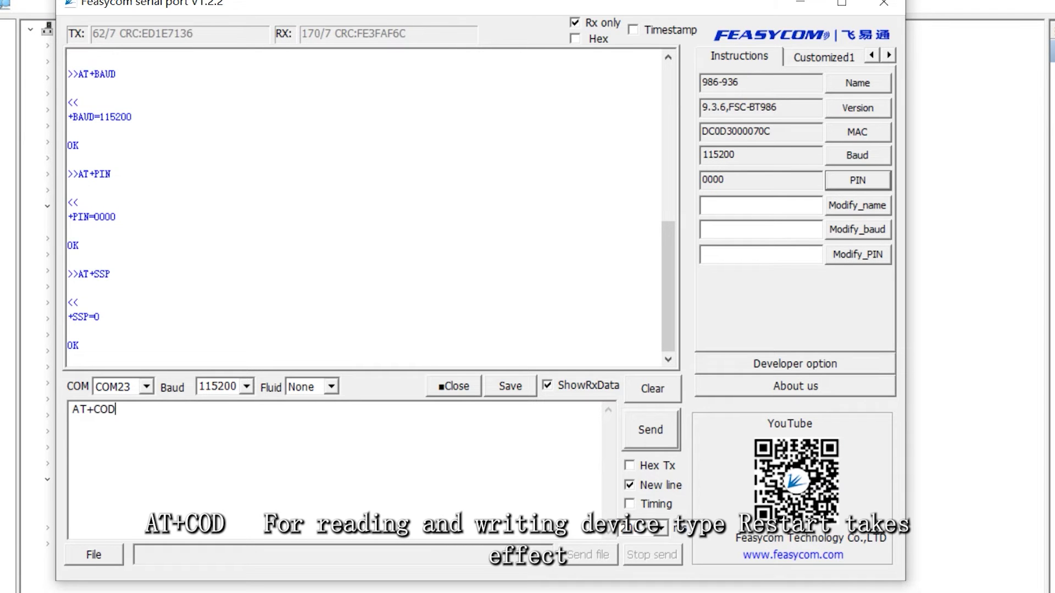
{"action": "key", "text": "Return"}
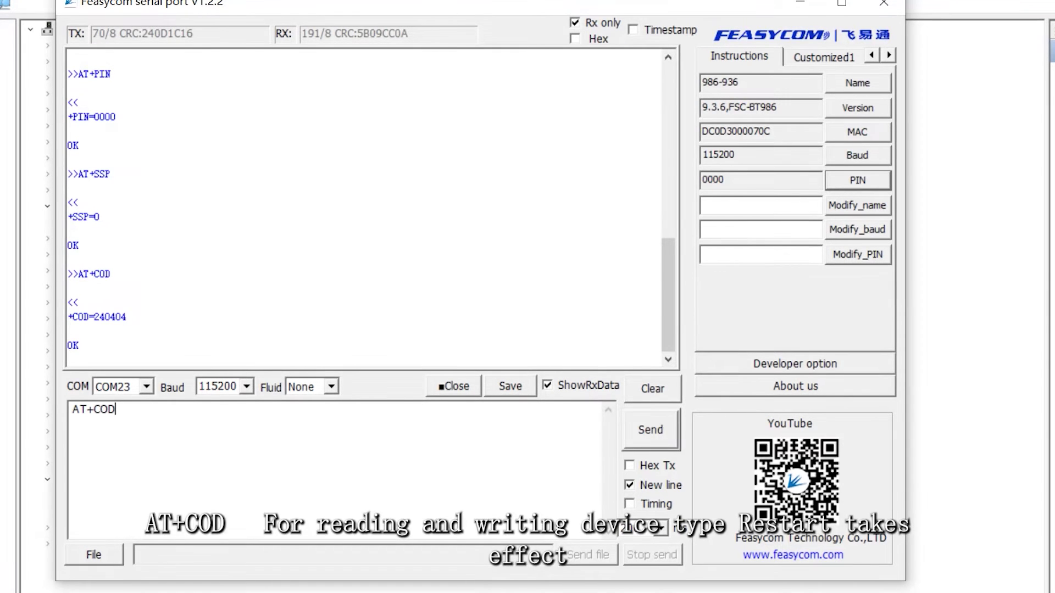
- Replace the command with AT+PLIST and send it to read the pairing record
{"action": "key", "text": "BackSpace"}
{"action": "key", "text": "BackSpace"}
{"action": "key", "text": "BackSpace"}
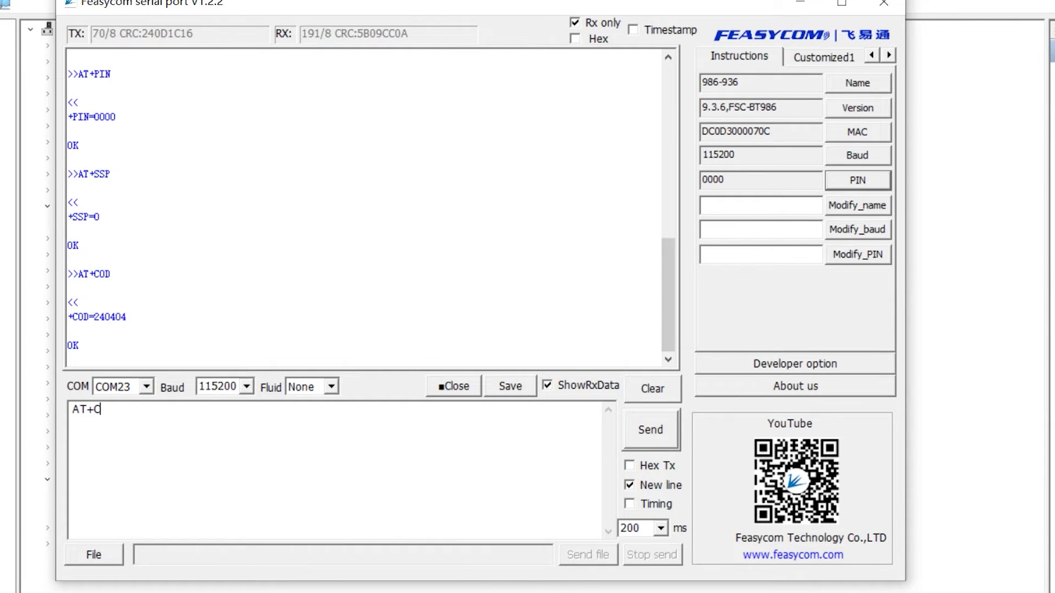
{"action": "type", "text": "P"}
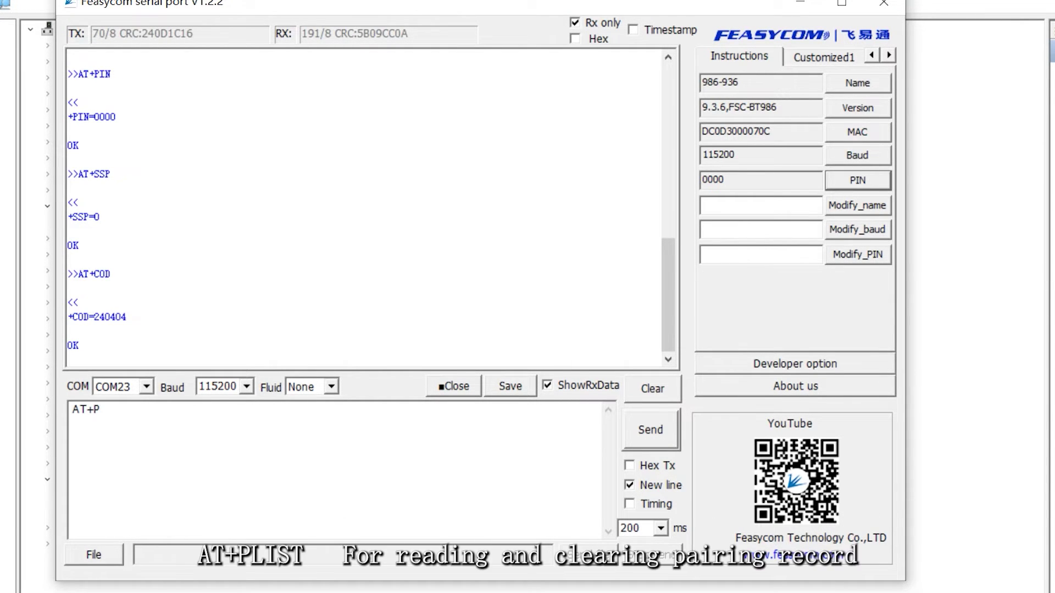
{"action": "type", "text": "LIST"}
{"action": "key", "text": "Return"}
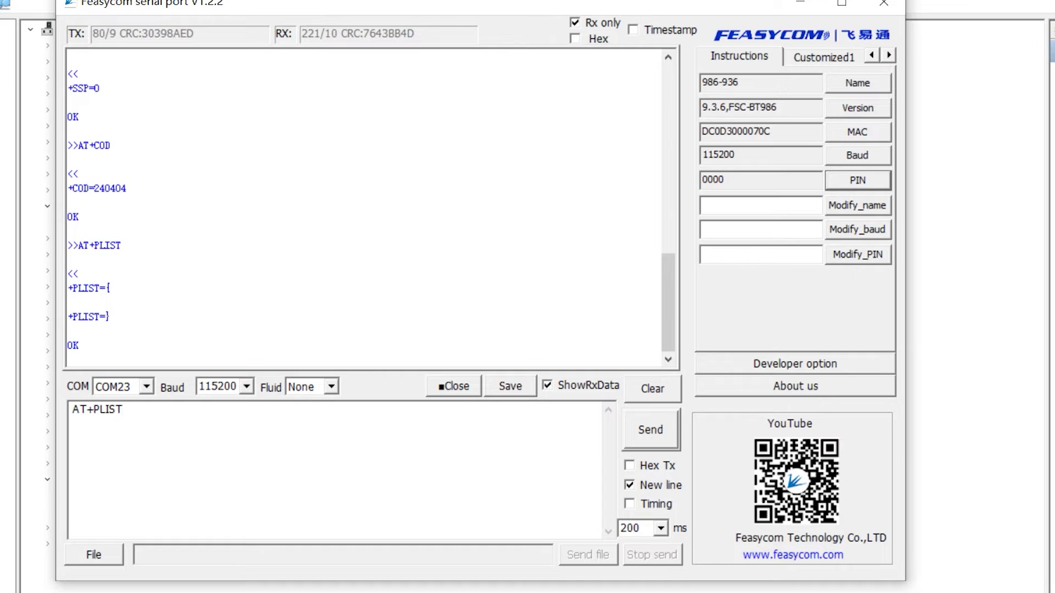
- Clear the received-data log and send AT+TPMODE to read the transparent transmission mode setting
{"action": "left_click", "coordinate": [653, 389]}
{"action": "key", "text": "BackSpace"}
{"action": "key", "text": "BackSpace"}
{"action": "key", "text": "BackSpace"}
{"action": "key", "text": "BackSpace"}
{"action": "key", "text": "BackSpace"}
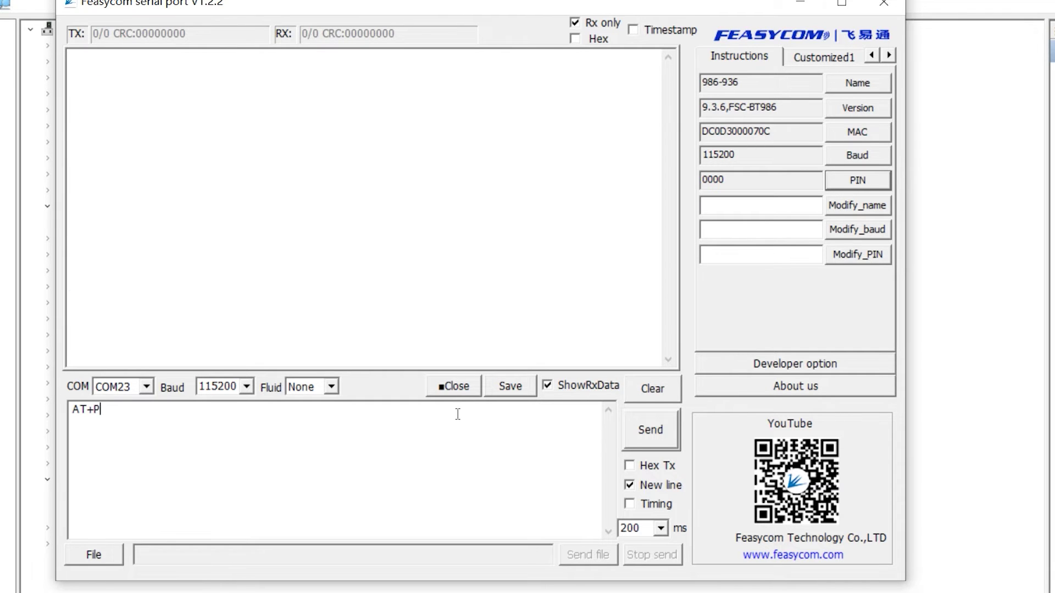
{"action": "type", "text": "MODE"}
{"action": "key", "text": "Return"}
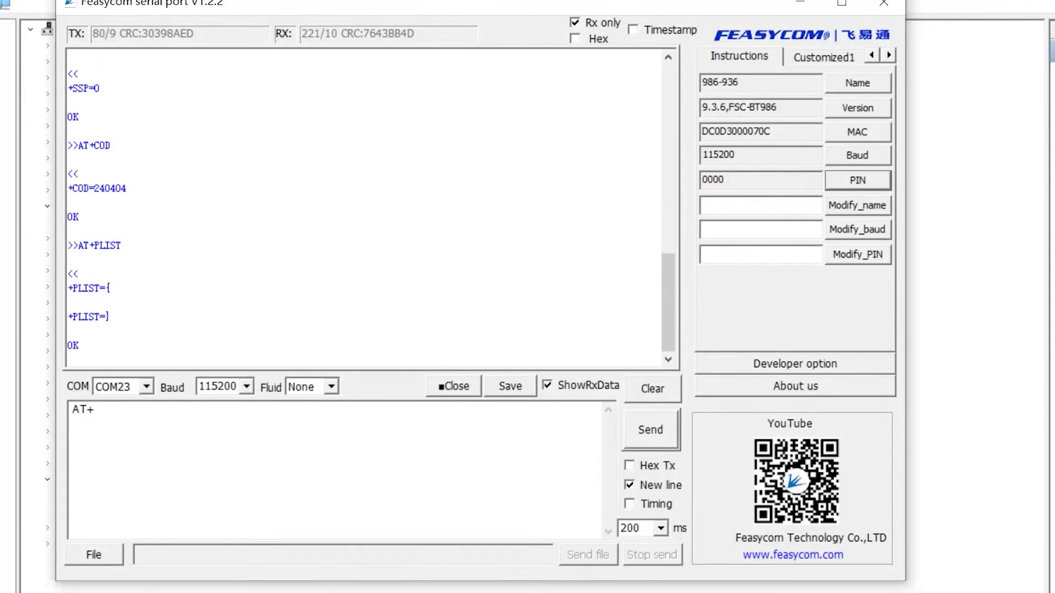
{"action": "type", "text": "TP"}
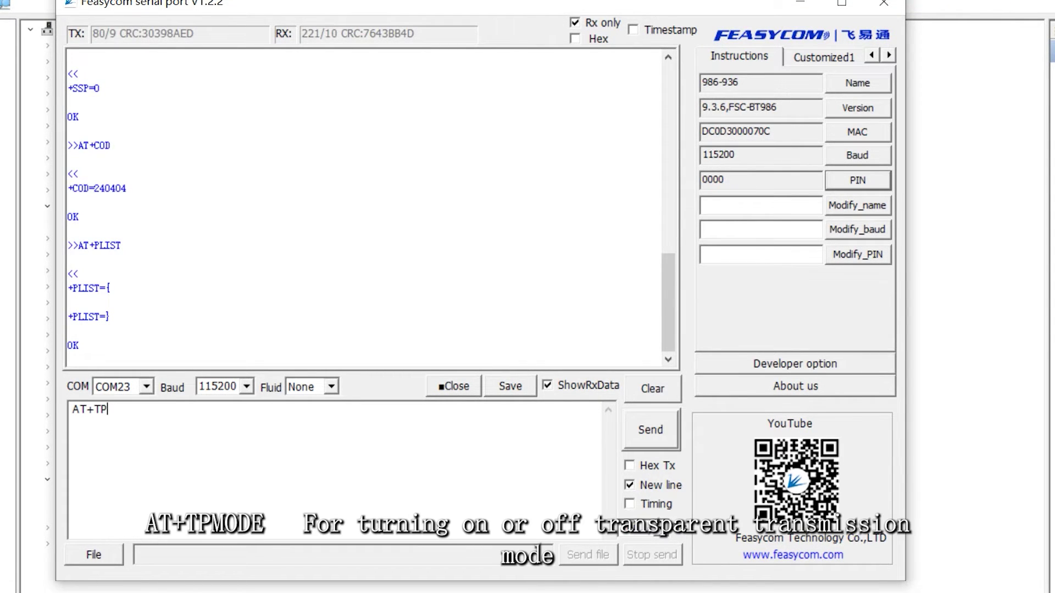
{"action": "type", "text": "MODE"}
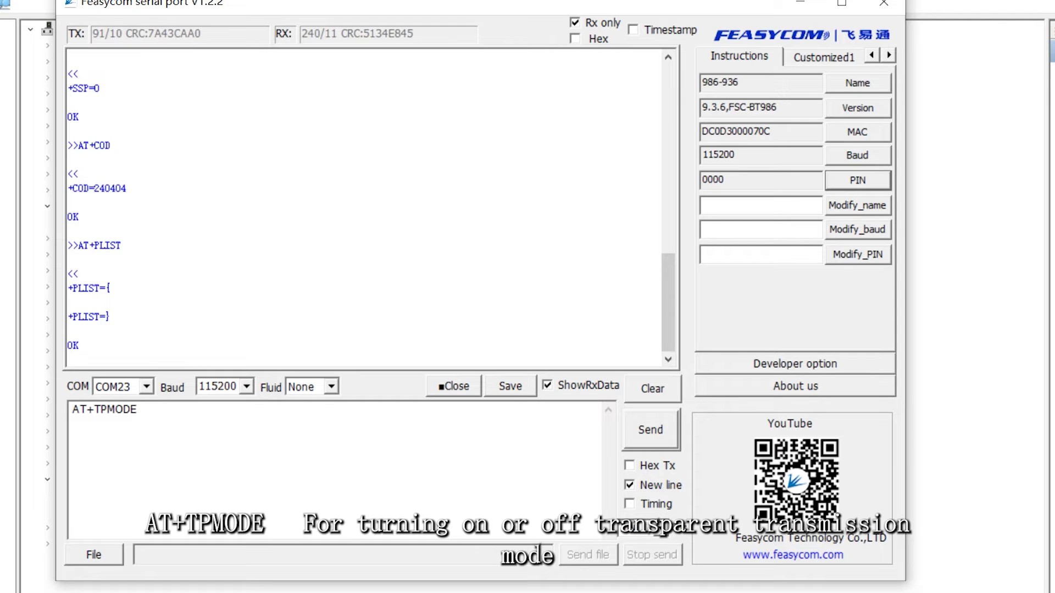
{"action": "key", "text": "Return"}
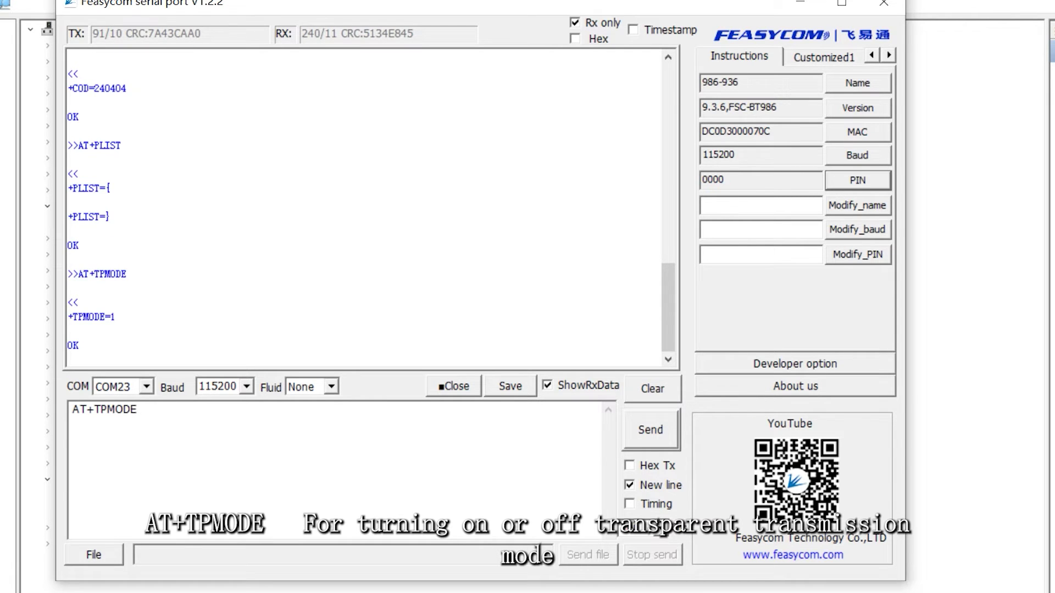
- Replace the command with AT+AUTOCONN and send it to read the setting for automatic connection after power-on
{"action": "key", "text": "BackSpace"}
{"action": "key", "text": "BackSpace"}
{"action": "key", "text": "BackSpace"}
{"action": "key", "text": "BackSpace"}
{"action": "key", "text": "BackSpace"}
{"action": "key", "text": "BackSpace"}
{"action": "type", "text": "AUTO"}
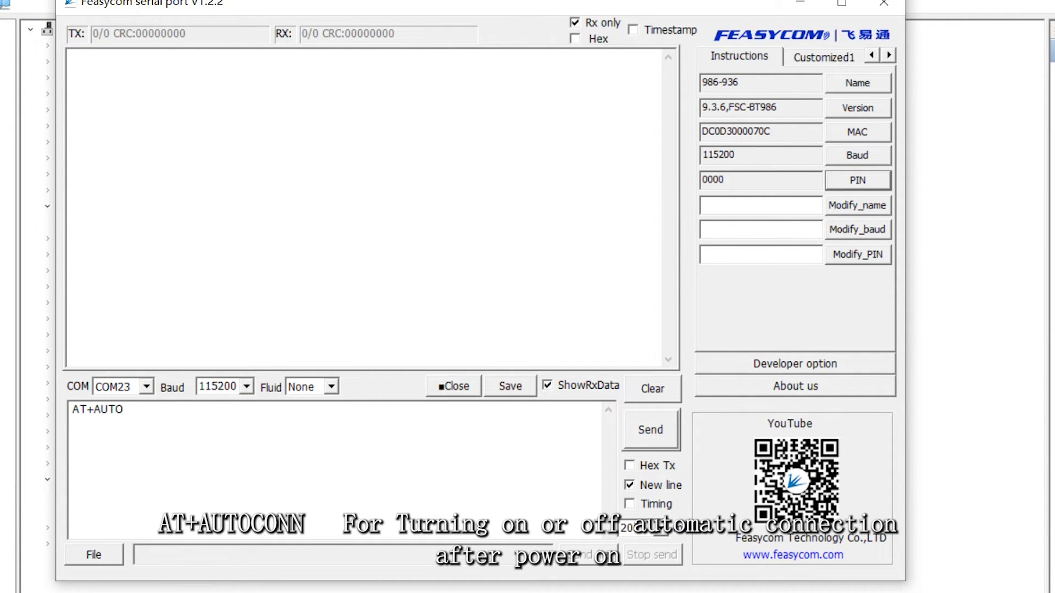
{"action": "type", "text": "CONN"}
{"action": "key", "text": "Return"}
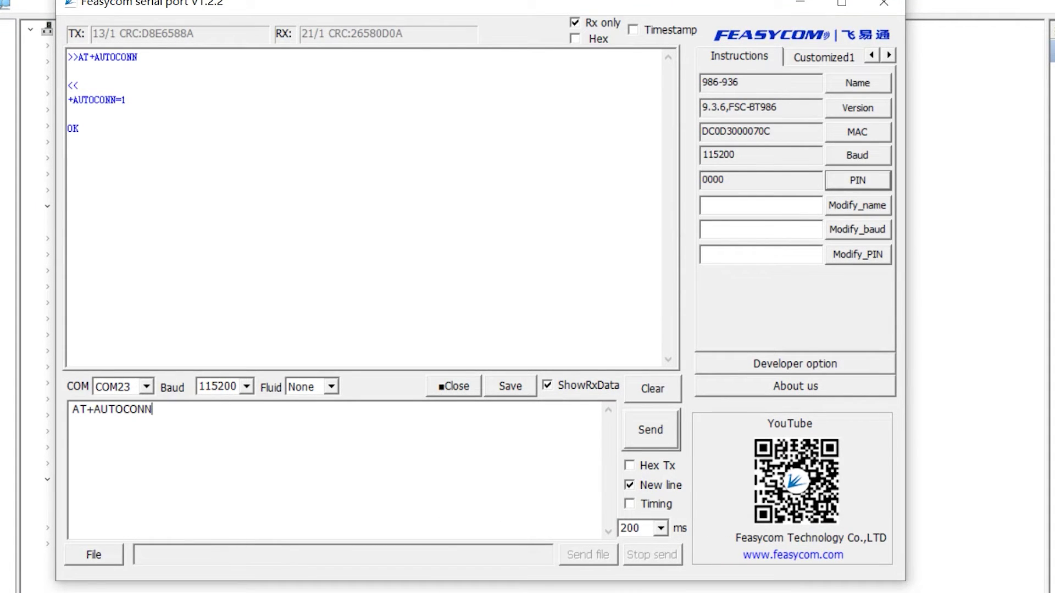
- Replace the command with AT+SCAN=1 and send it to scan for surrounding Bluetooth devices
{"action": "key", "text": "BackSpace"}
{"action": "key", "text": "BackSpace"}
{"action": "key", "text": "BackSpace"}
{"action": "key", "text": "BackSpace"}
{"action": "key", "text": "BackSpace"}
{"action": "key", "text": "BackSpace"}
{"action": "key", "text": "BackSpace"}
{"action": "key", "text": "BackSpace"}
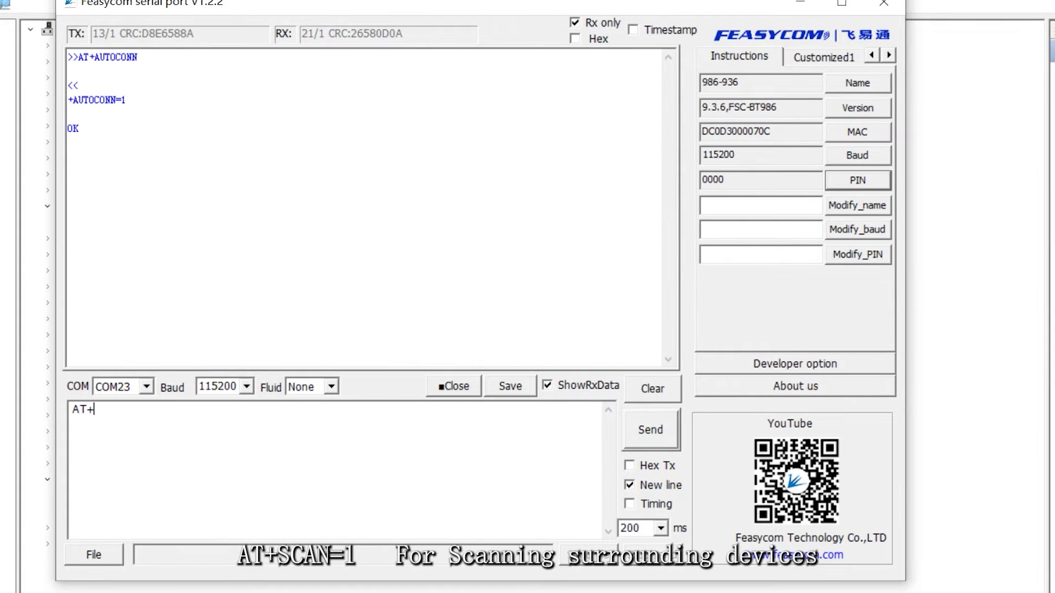
{"action": "type", "text": "SCAN="}
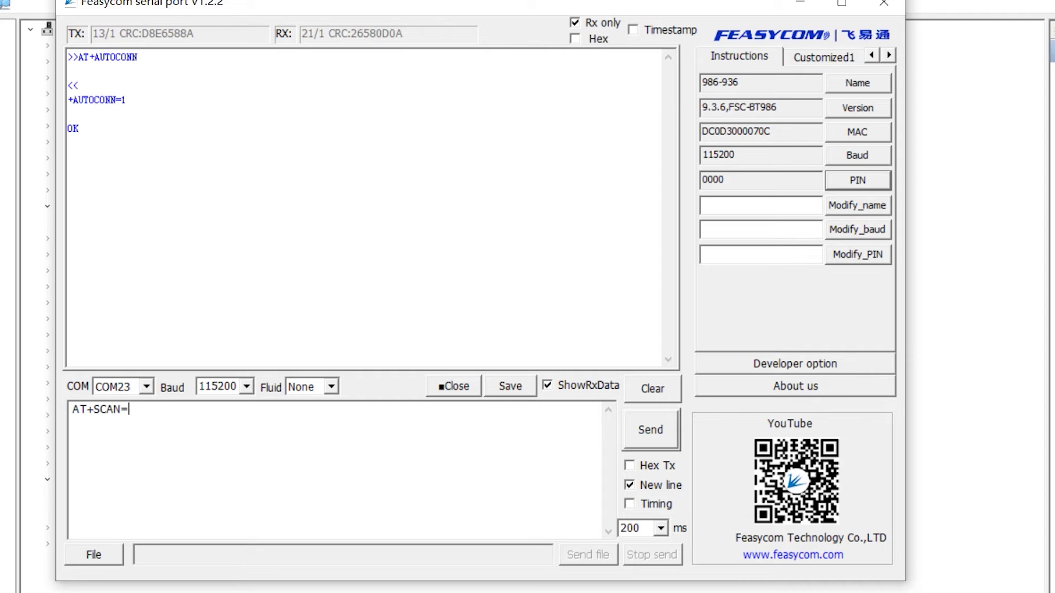
{"action": "type", "text": "1"}
{"action": "key", "text": "Return"}
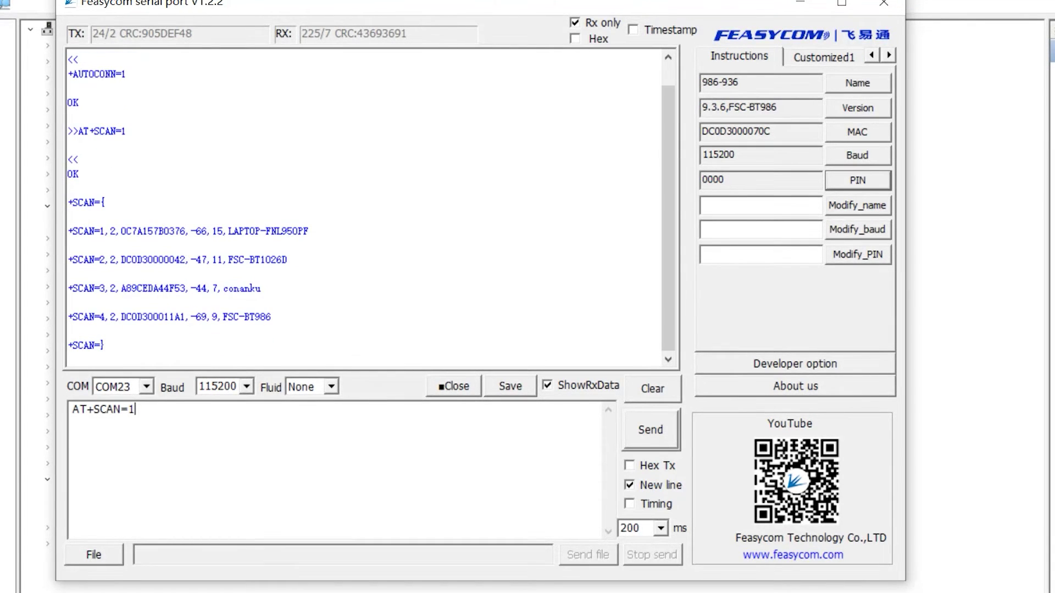
- Replace the scan command with AT+REBOOT and send it to restart the module
{"action": "key", "text": "BackSpace"}
{"action": "key", "text": "BackSpace"}
{"action": "key", "text": "BackSpace"}
{"action": "key", "text": "BackSpace"}
{"action": "key", "text": "BackSpace"}
{"action": "key", "text": "BackSpace"}
{"action": "type", "text": "REBOOT"}
{"action": "key", "text": "Return"}
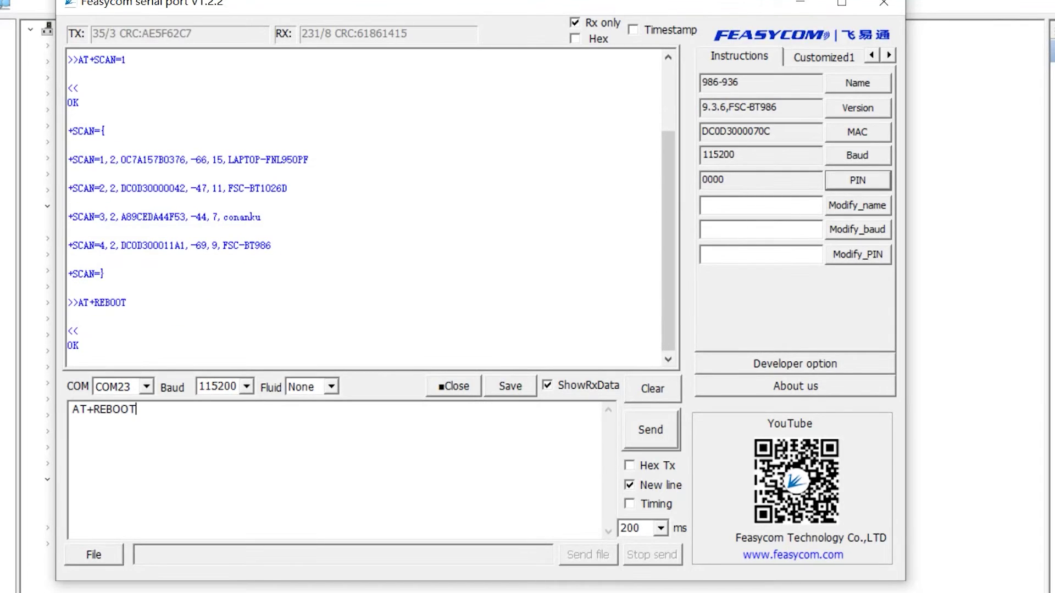
- Replace the reboot command with AT+RESTORE and send it to restore the module's factory settings
{"action": "key", "text": "BackSpace"}
{"action": "key", "text": "BackSpace"}
{"action": "key", "text": "BackSpace"}
{"action": "key", "text": "BackSpace"}
{"action": "key", "text": "BackSpace"}
{"action": "key", "text": "BackSpace"}
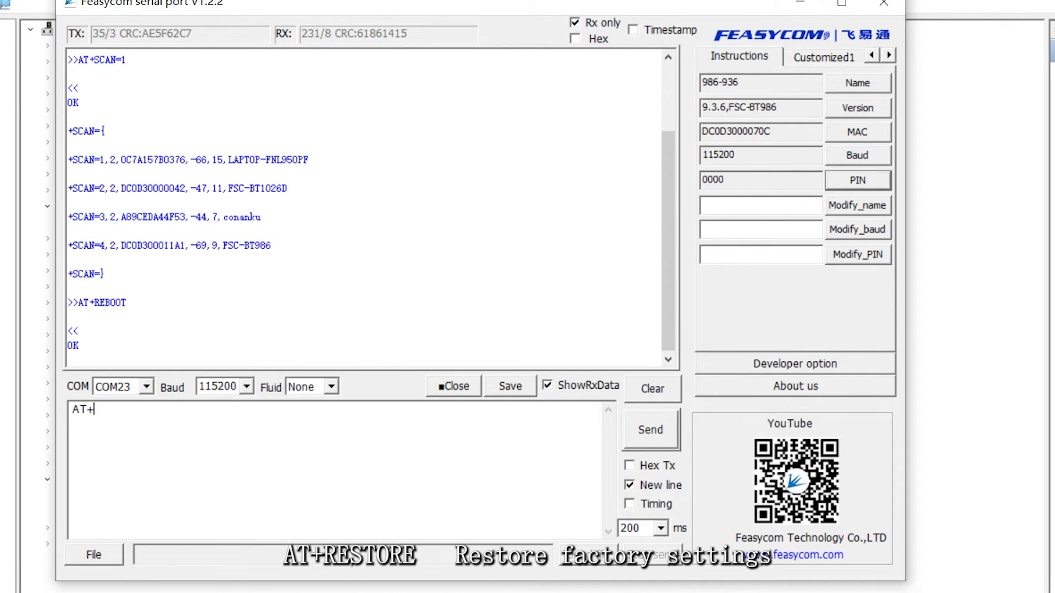
{"action": "type", "text": "RESTORE"}
{"action": "key", "text": "Return"}
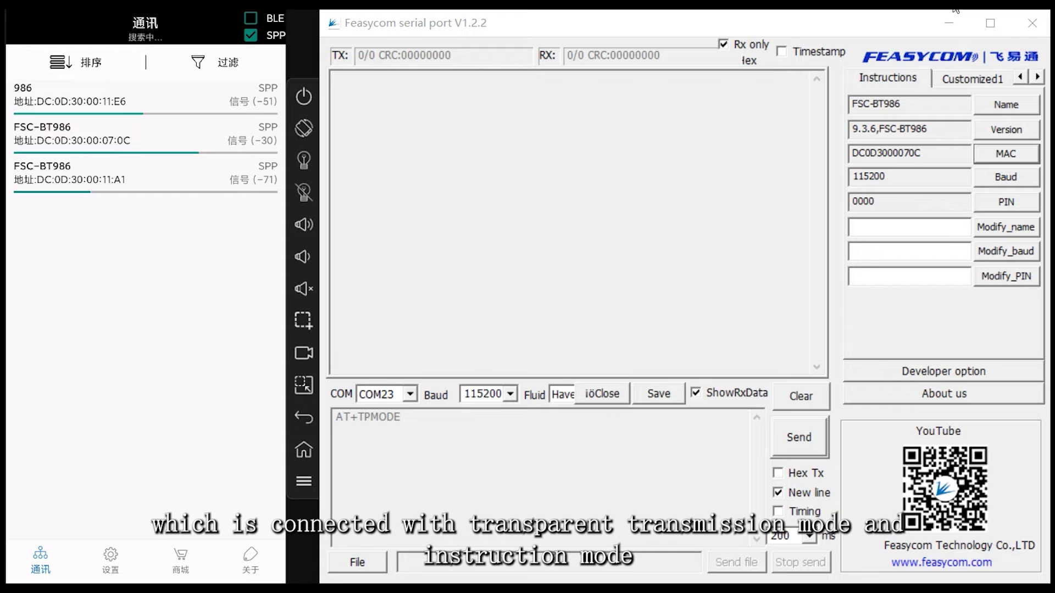
- Send AT+TPMODE to read the transmission mode, and connect FeasyBlue to the FSC-BT986 SPP device whose address ends in 07:0C
{"action": "left_click", "coordinate": [799, 438]}
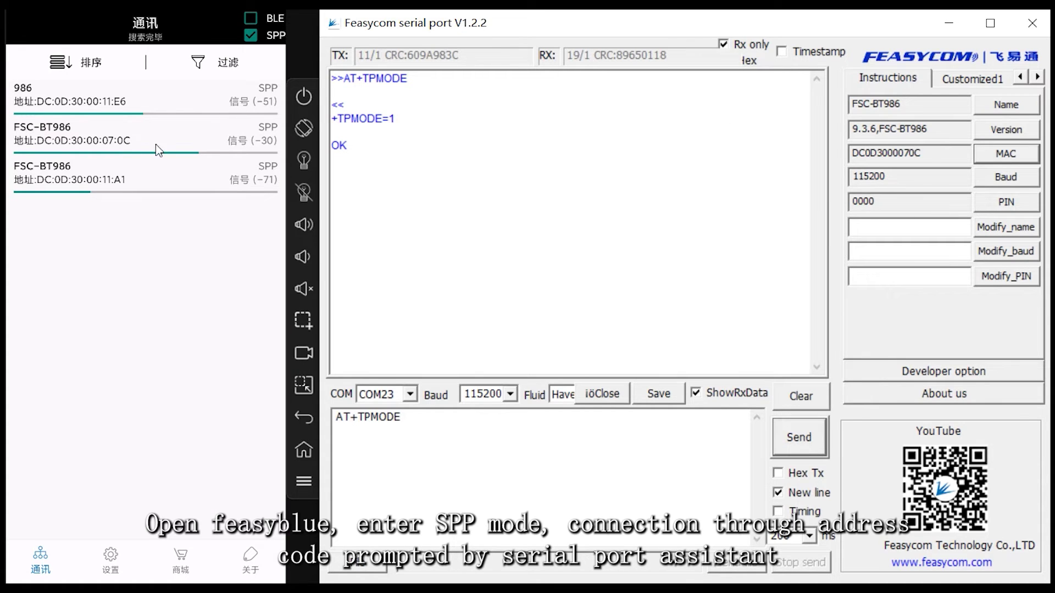
{"action": "left_click", "coordinate": [125, 140]}
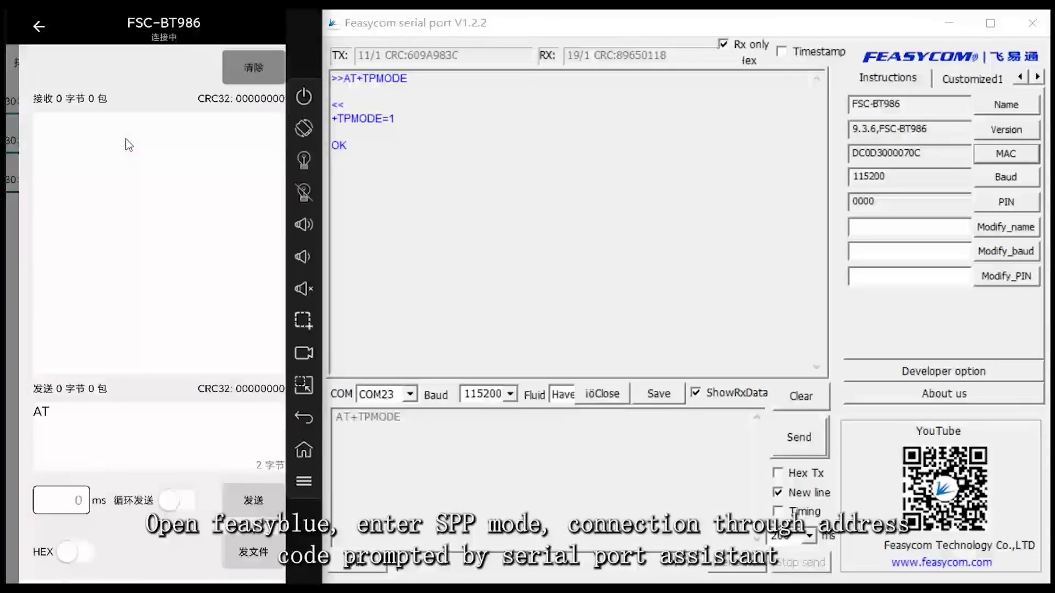
- Shorten the serial port tool's command to AT and send it three times over the SPP link
{"action": "left_click", "coordinate": [479, 434]}
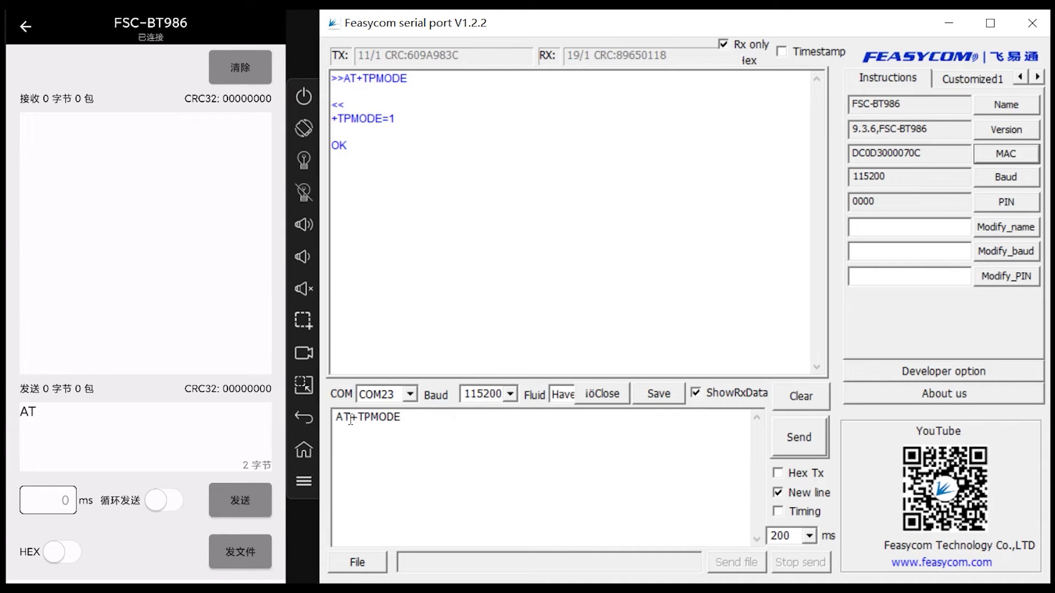
{"action": "left_click_drag", "start_coordinate": [348, 419], "coordinate": [448, 420]}
{"action": "key", "text": "BackSpace"}
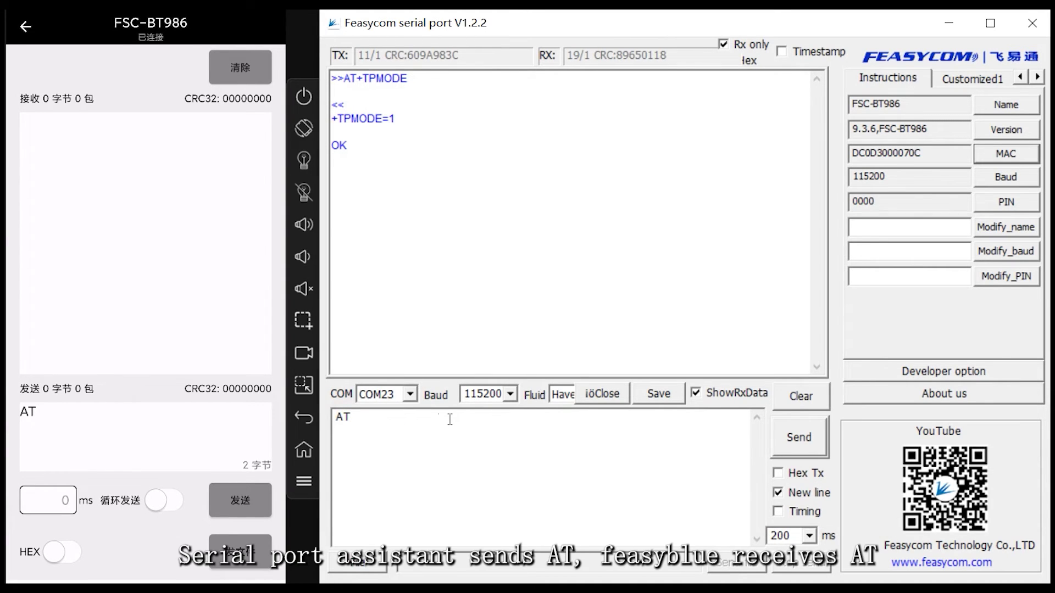
{"action": "left_click", "coordinate": [798, 438]}
{"action": "left_click", "coordinate": [798, 438]}
{"action": "left_click", "coordinate": [797, 437]}
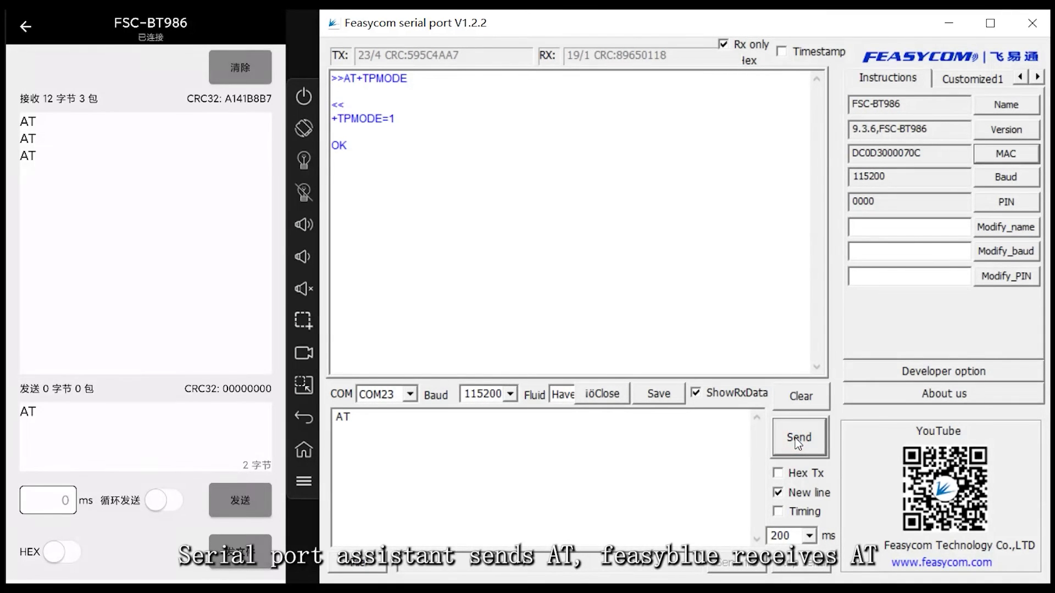
- Send AT three times from FeasyBlue to the serial port tool over the SPP link
{"action": "left_click", "coordinate": [245, 498]}
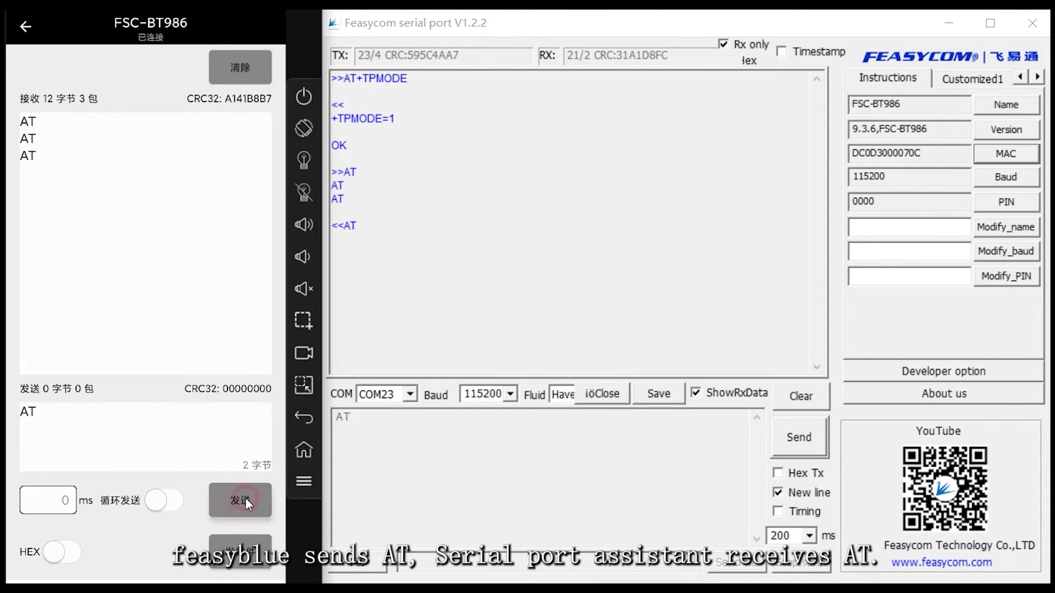
{"action": "left_click", "coordinate": [245, 498]}
{"action": "left_click", "coordinate": [245, 498]}
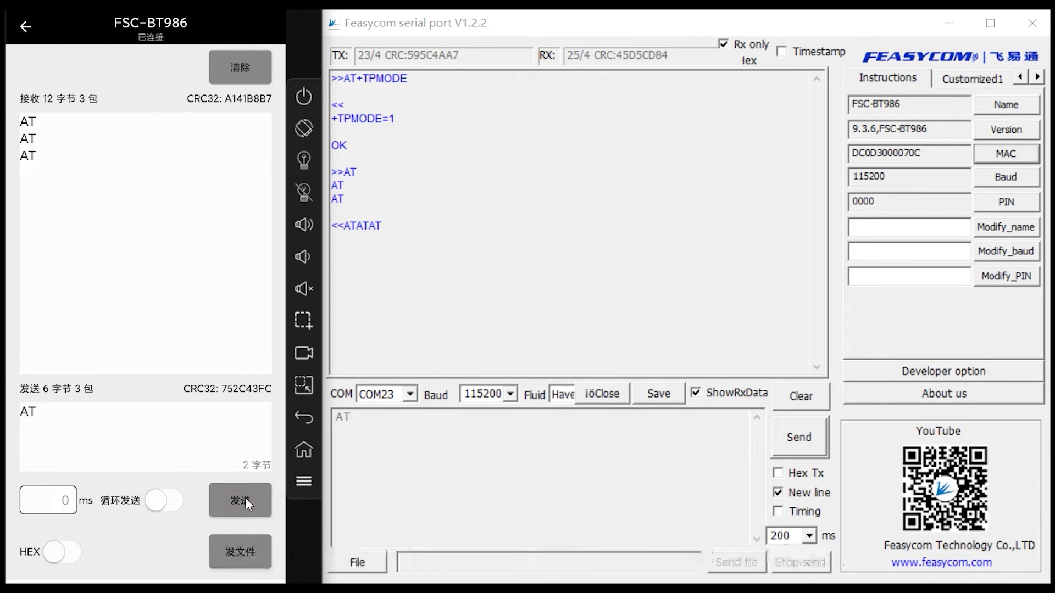
- Reconnect FeasyBlue to the FSC-BT986-LE device ending in 07:0C over BLE and send AT three times from the serial port tool
{"action": "left_click", "coordinate": [26, 27]}
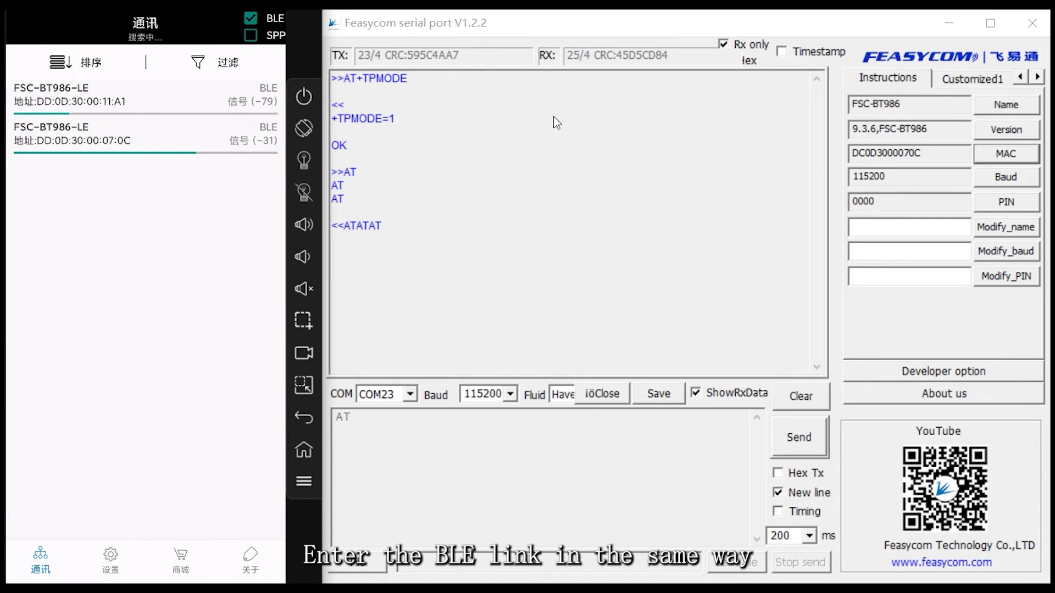
{"action": "left_click", "coordinate": [124, 137]}
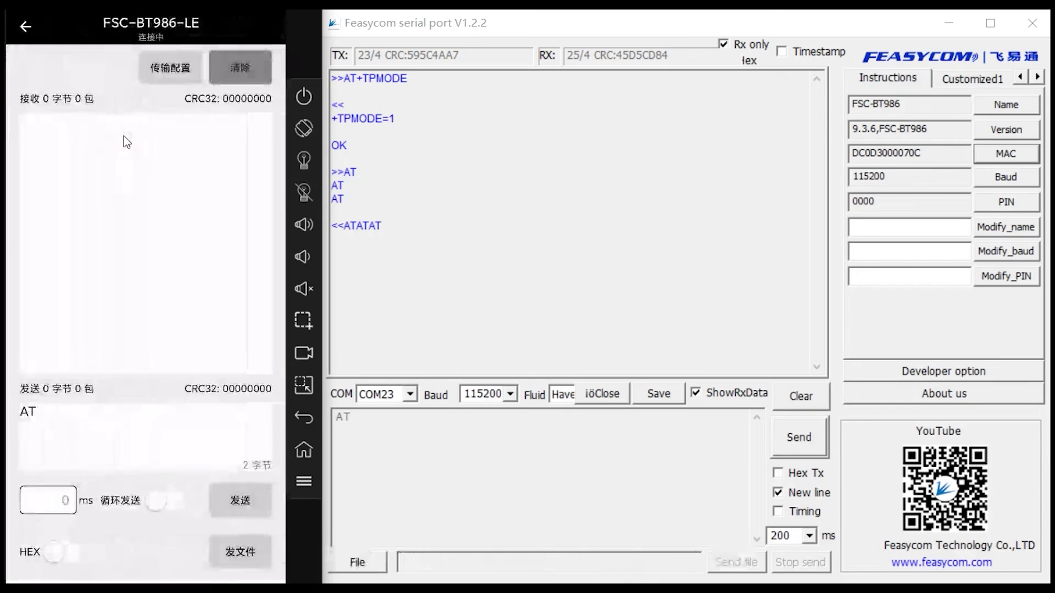
{"action": "left_click", "coordinate": [798, 439]}
{"action": "left_click", "coordinate": [798, 439]}
{"action": "left_click", "coordinate": [797, 438]}
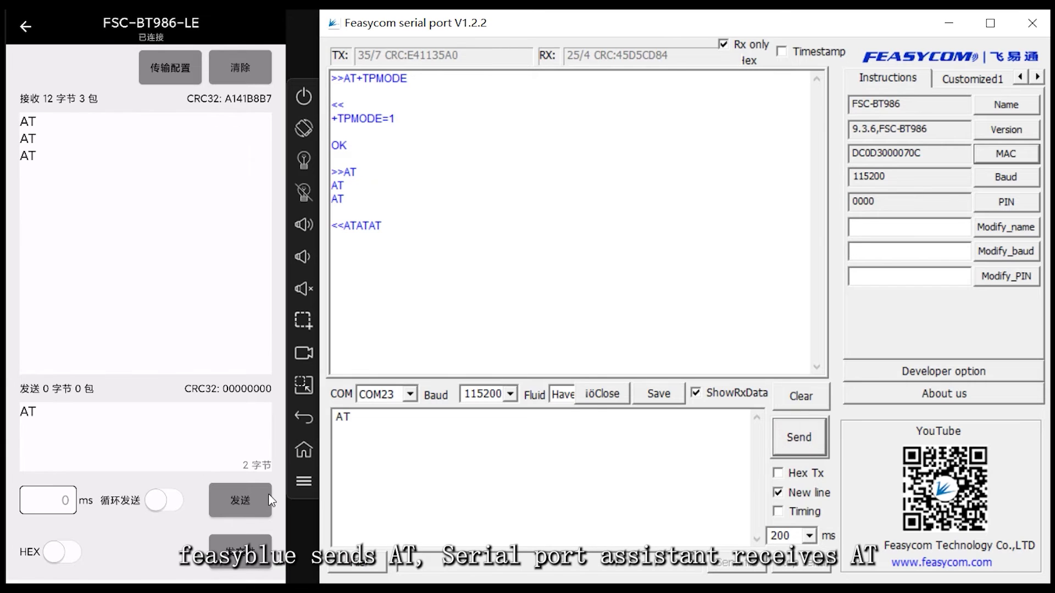
- Send AT three times from FeasyBlue to the serial port tool over the BLE link
{"action": "left_click", "coordinate": [251, 500]}
{"action": "left_click", "coordinate": [251, 499]}
{"action": "left_click", "coordinate": [250, 499]}
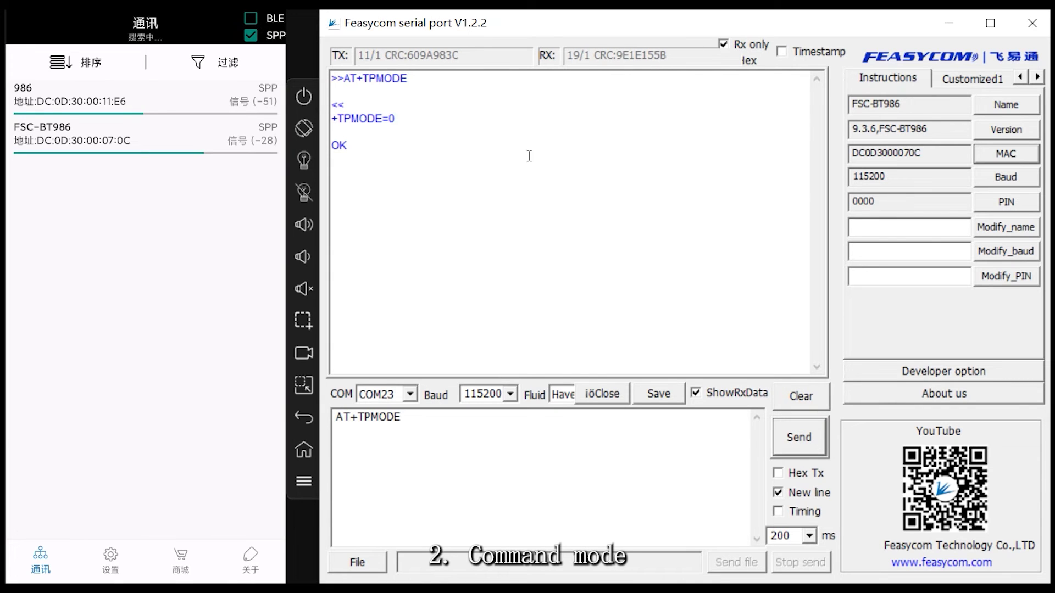
- Connect FeasyBlue to the FSC-BT986 SPP device ending in 07:0C in command mode and send AT three times from the serial port tool
{"action": "left_click", "coordinate": [146, 140]}
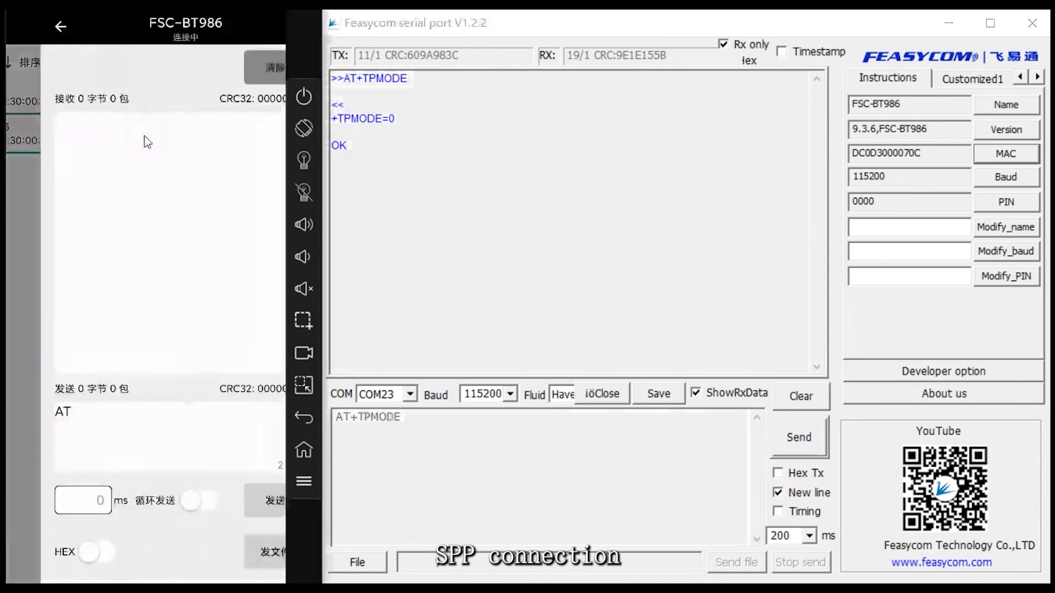
{"action": "left_click", "coordinate": [419, 422]}
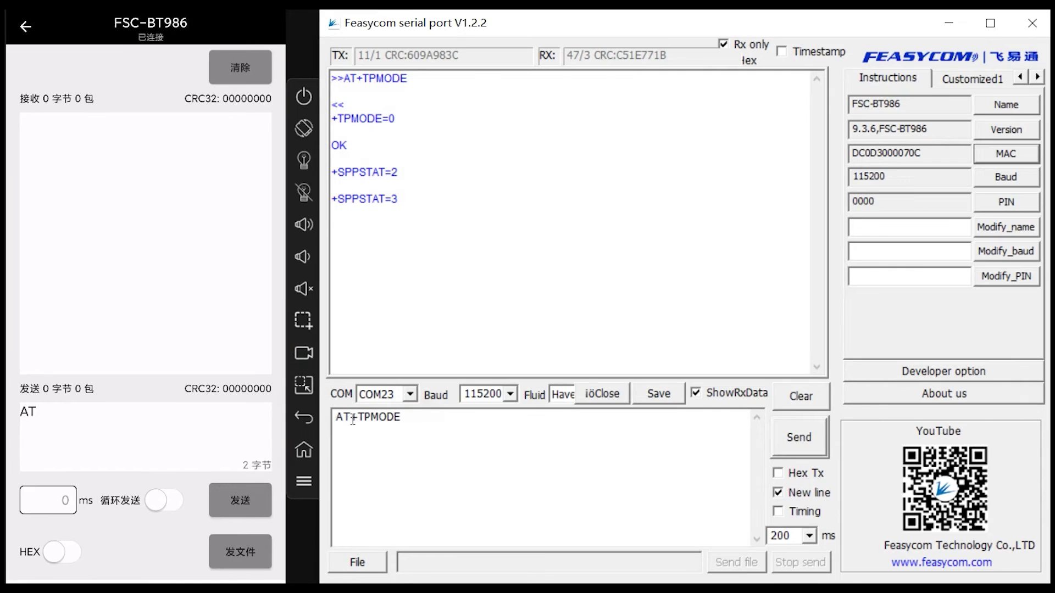
{"action": "left_click_drag", "start_coordinate": [352, 419], "coordinate": [435, 424]}
{"action": "key", "text": "BackSpace"}
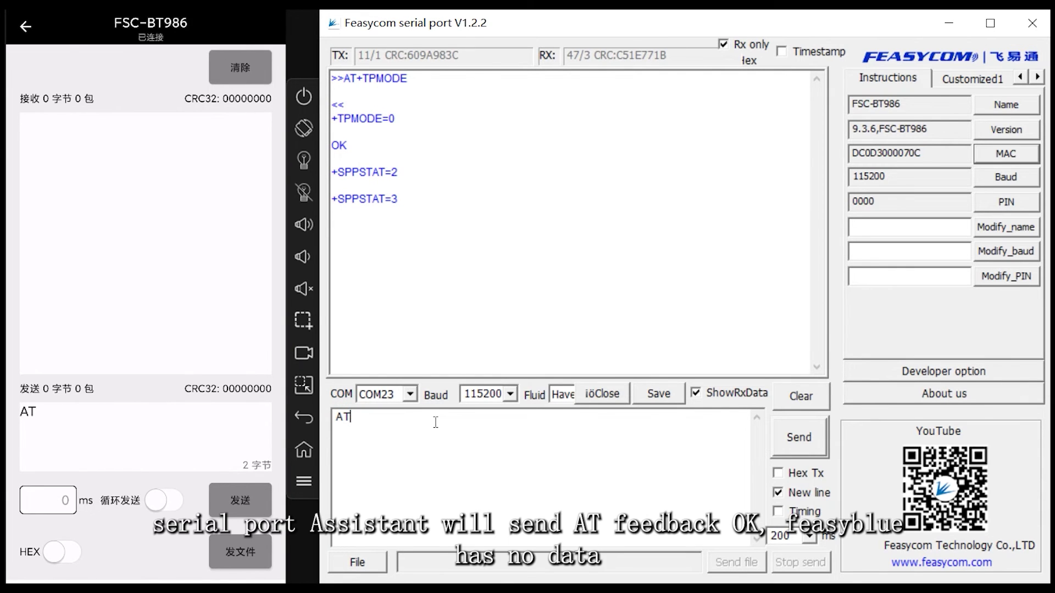
{"action": "left_click", "coordinate": [802, 445]}
{"action": "left_click", "coordinate": [806, 450]}
{"action": "left_click", "coordinate": [806, 450]}
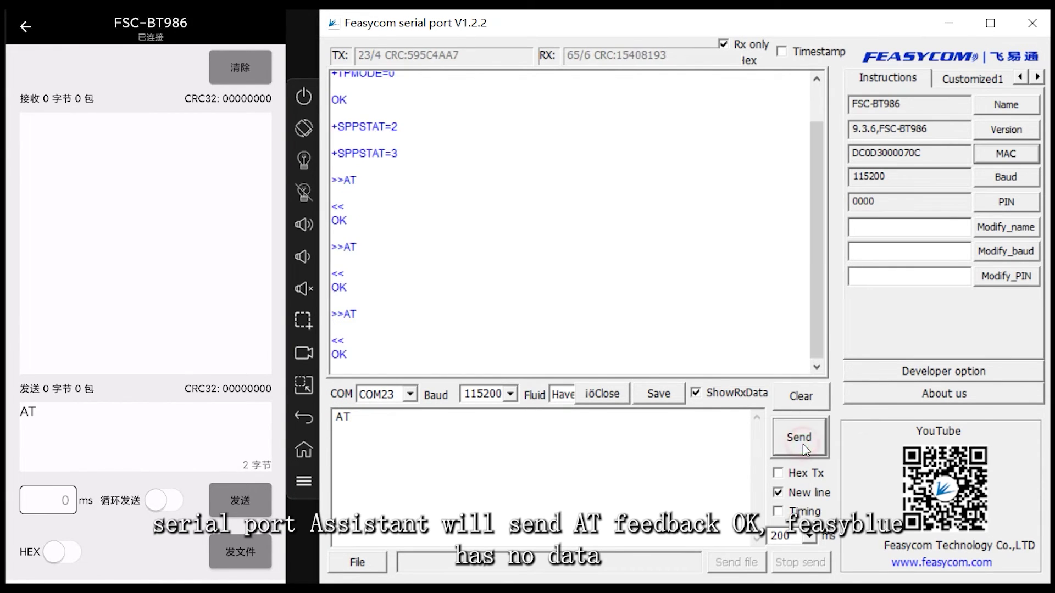
- Extend the serial command to AT+SPPSEND=3,123 and send it three times to transmit 123 over SPP
{"action": "left_click", "coordinate": [404, 434]}
{"action": "type", "text": "+"}
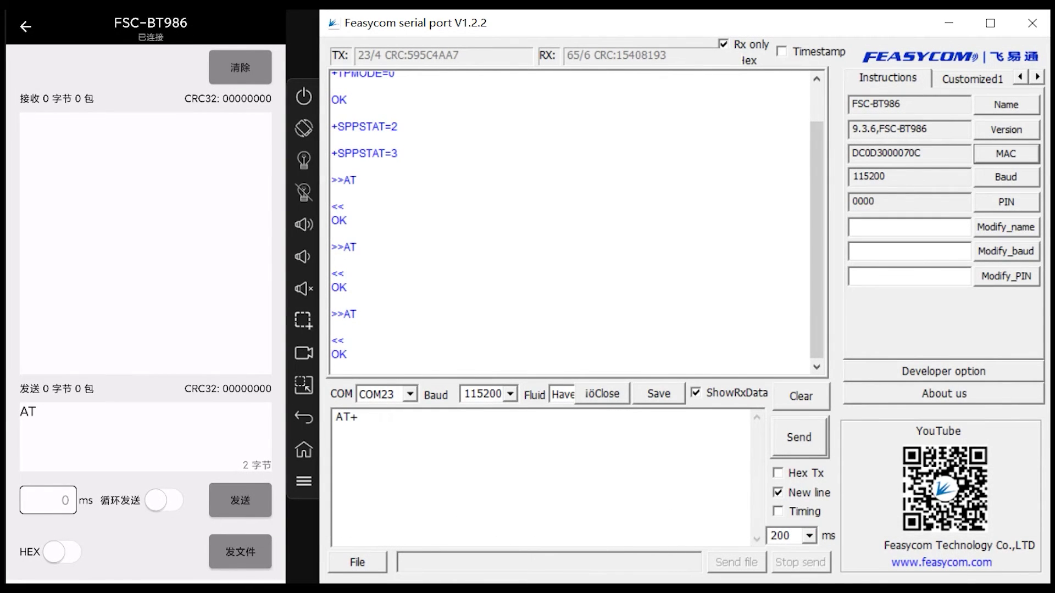
{"action": "type", "text": "SPPSEND"}
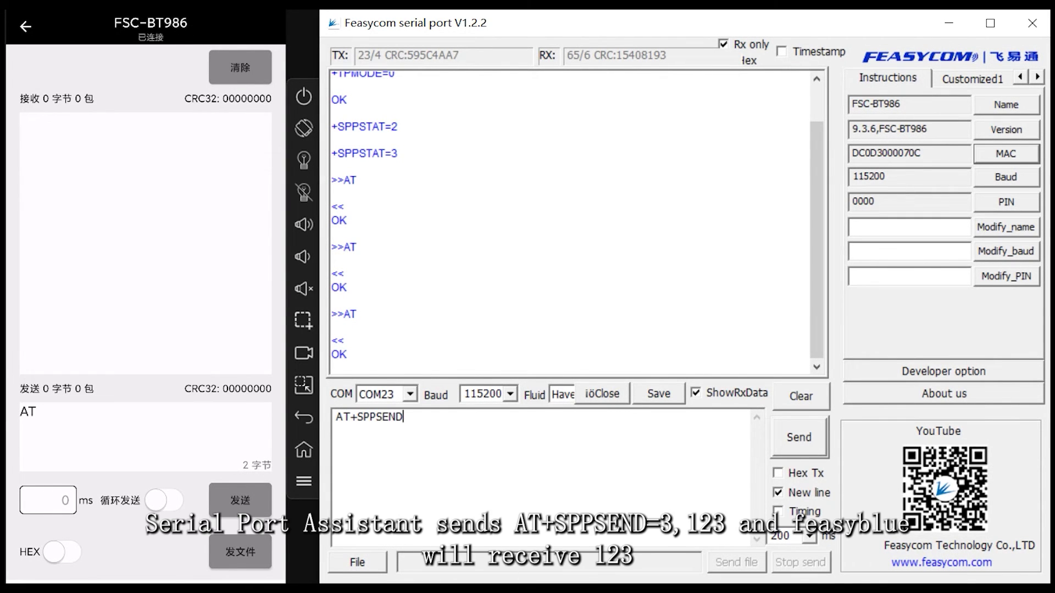
{"action": "type", "text": "=3,123"}
{"action": "left_click", "coordinate": [800, 440]}
{"action": "left_click", "coordinate": [800, 439]}
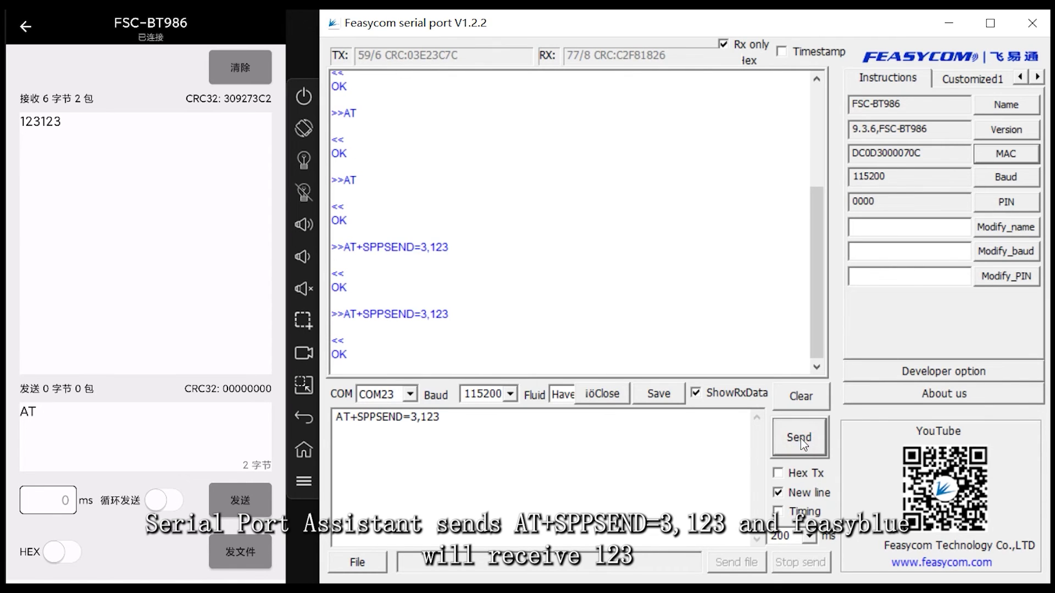
{"action": "left_click", "coordinate": [801, 438]}
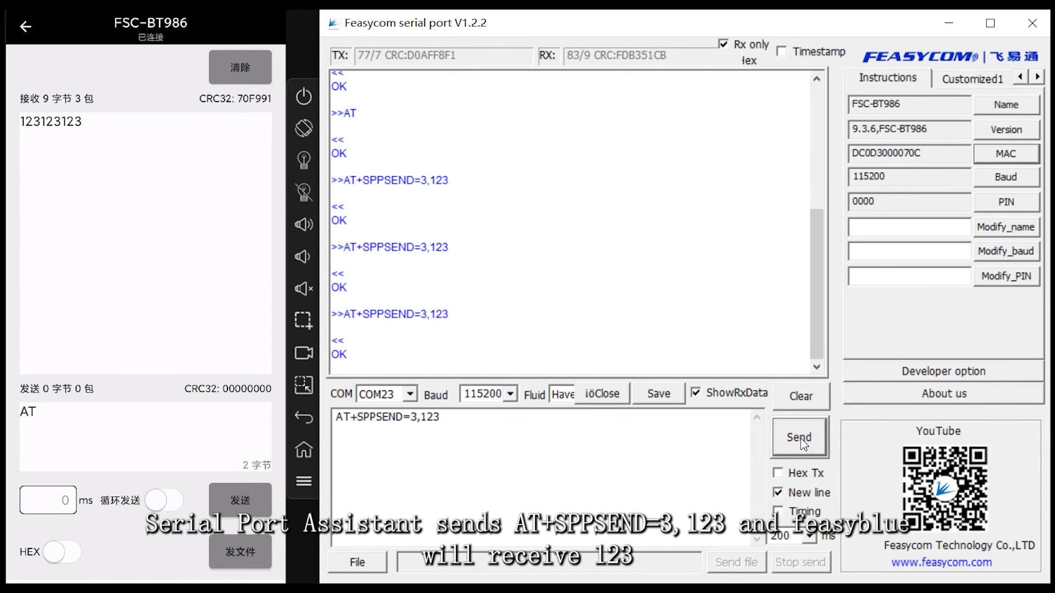
- Send AT three times from FeasyBlue over the SPP link in command mode
{"action": "left_click", "coordinate": [228, 499]}
{"action": "left_click", "coordinate": [228, 499]}
{"action": "left_click", "coordinate": [228, 498]}
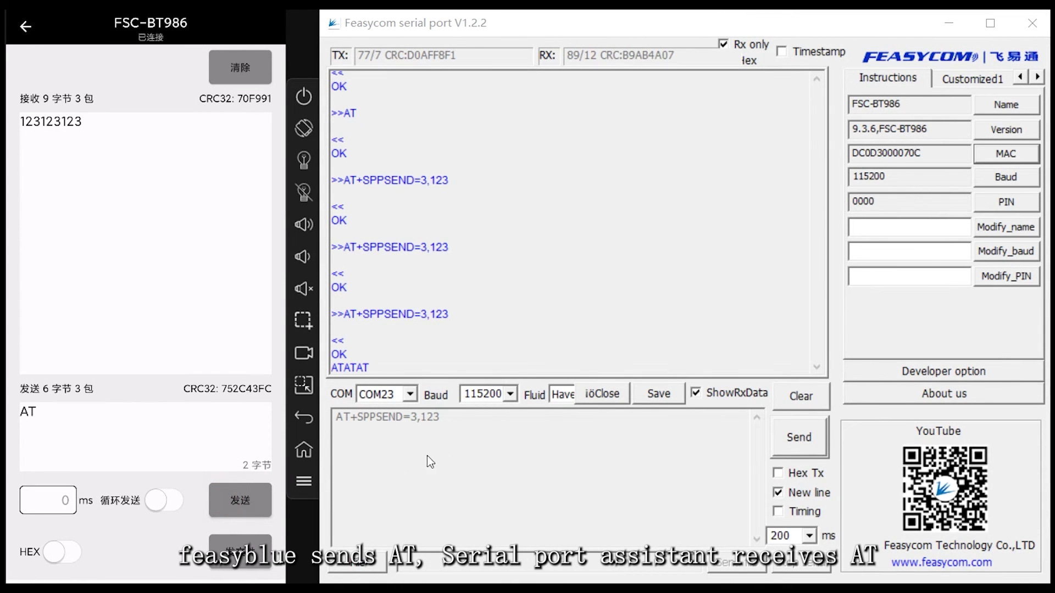
- Leave the SPP connection, switch FeasyBlue's device search to BLE and connect to the FSC-BT986-LE device ending in 07:0C
{"action": "left_click", "coordinate": [22, 28]}
{"action": "left_click", "coordinate": [250, 20]}
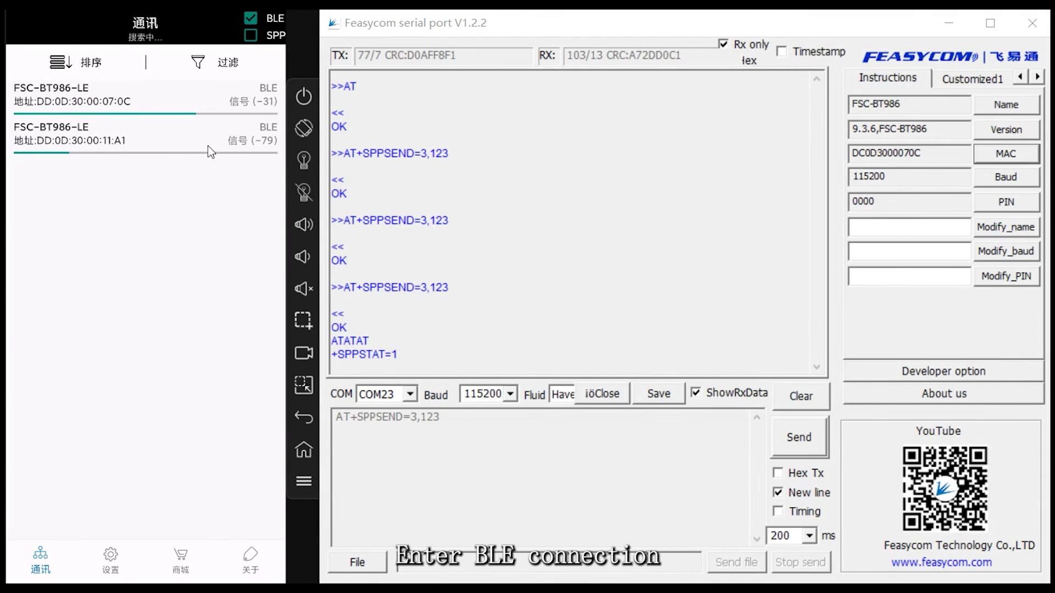
{"action": "left_click", "coordinate": [113, 91]}
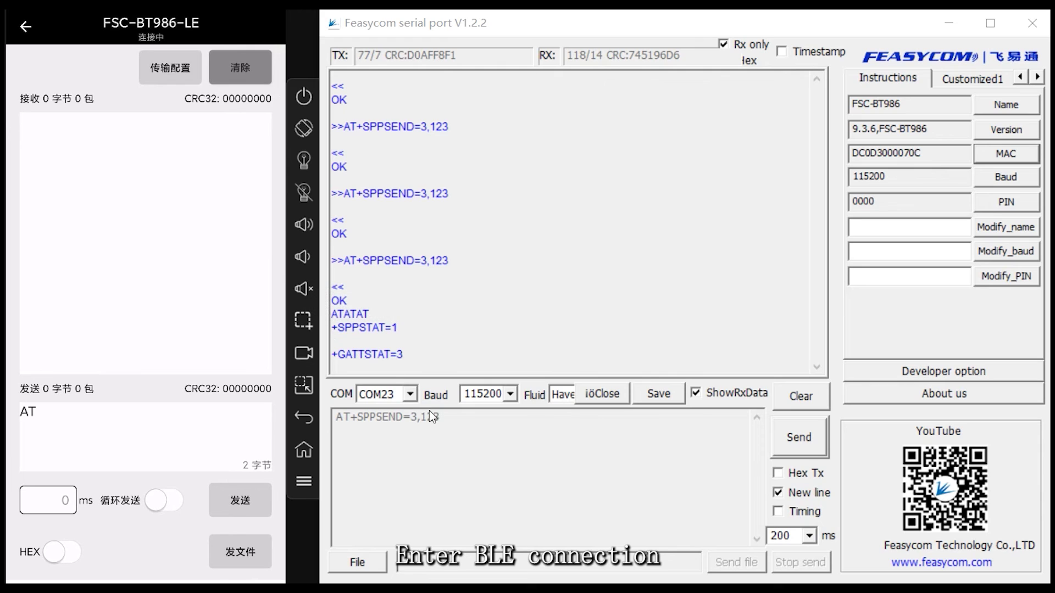
- Shorten the serial port tool's command to AT and send it three times over the BLE connection in command mode
{"action": "left_click", "coordinate": [470, 424]}
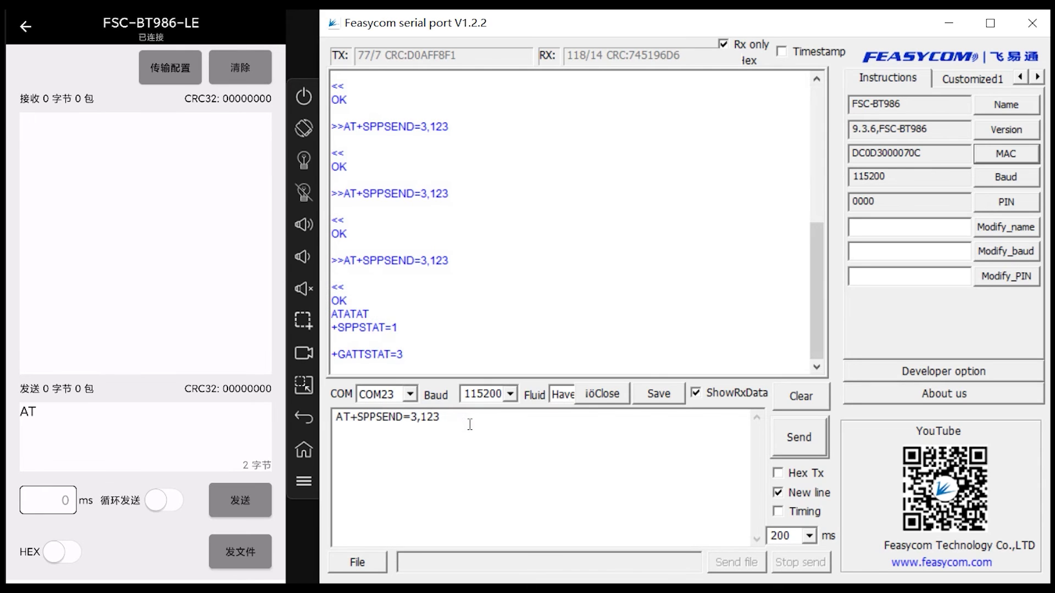
{"action": "left_click_drag", "start_coordinate": [351, 418], "coordinate": [489, 413]}
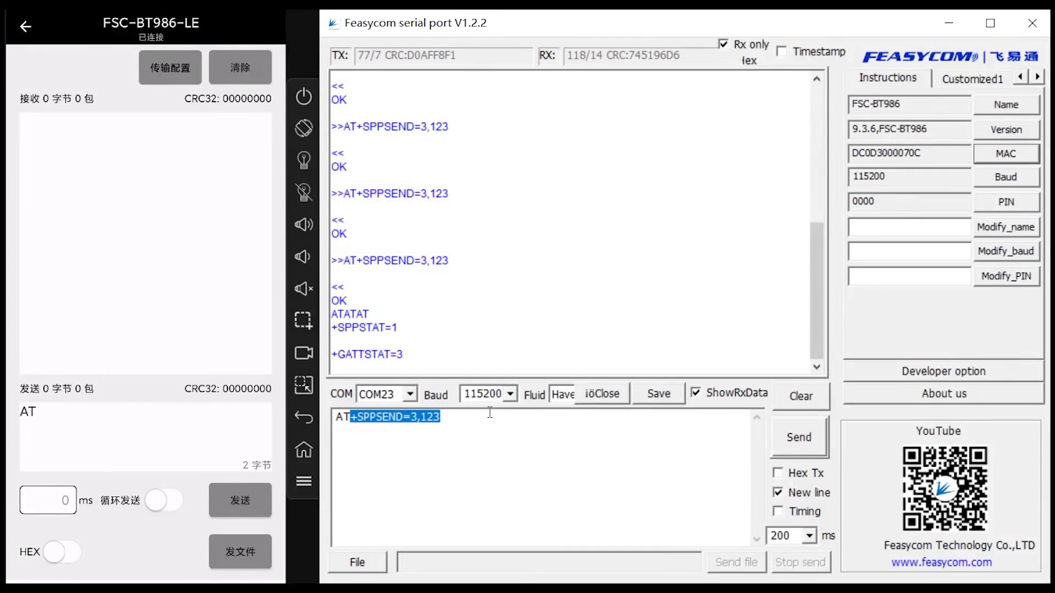
{"action": "key", "text": "BackSpace"}
{"action": "left_click", "coordinate": [795, 441]}
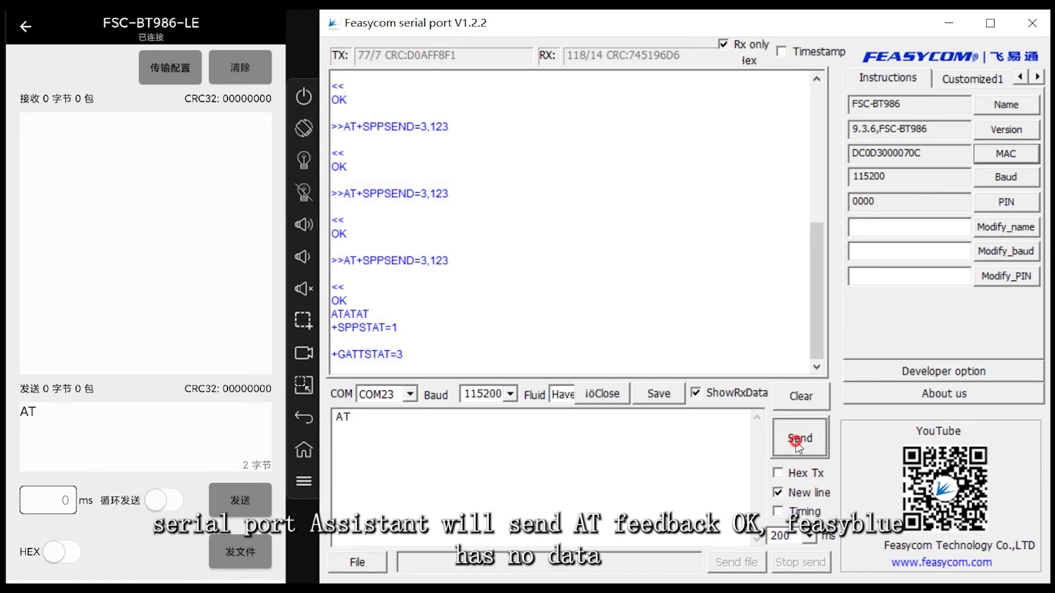
{"action": "left_click", "coordinate": [795, 441]}
{"action": "left_click", "coordinate": [796, 441]}
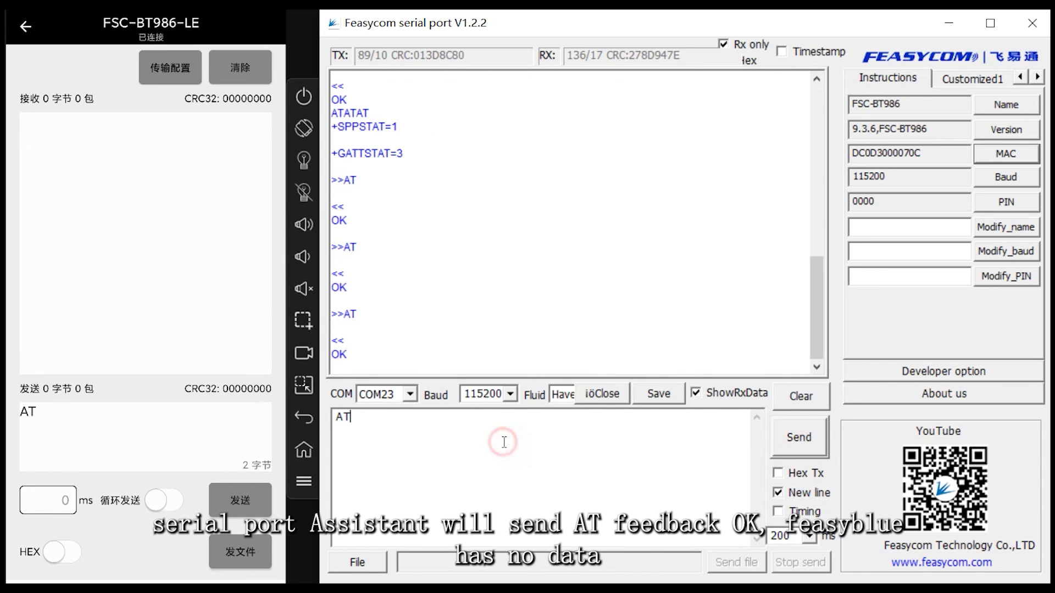
- Extend the serial command to AT+LESEND=3,123 and send it three times to transmit 123 over BLE
{"action": "type", "text": "+LE"}
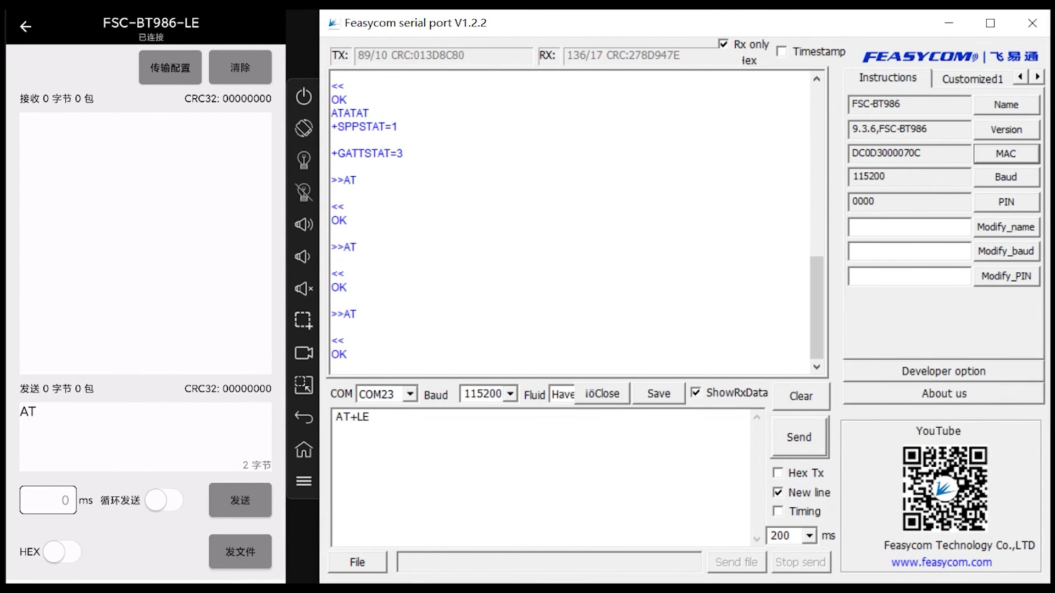
{"action": "type", "text": "SEND="}
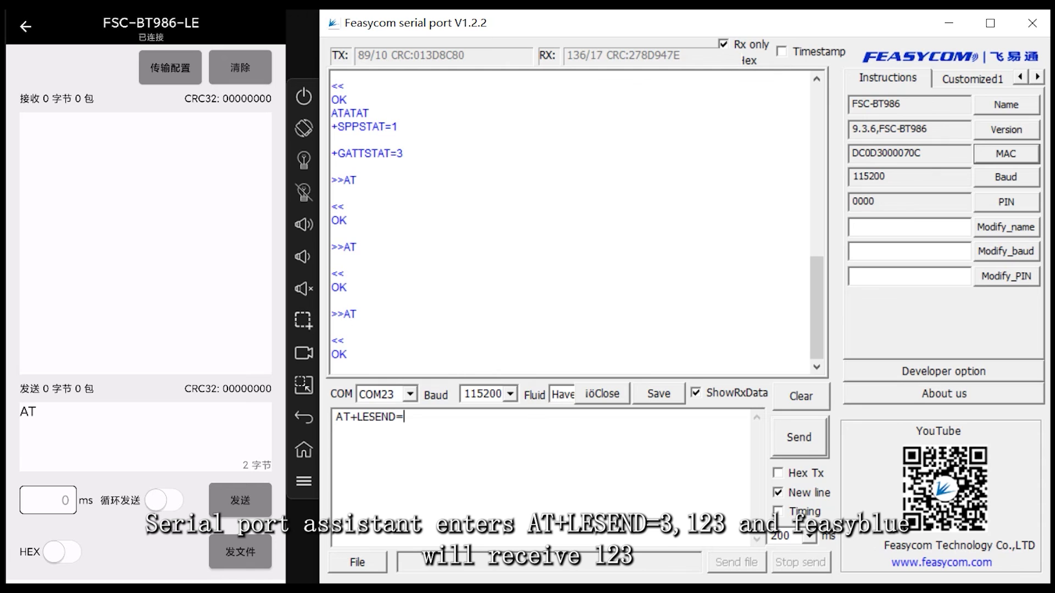
{"action": "type", "text": "3,123"}
{"action": "left_click", "coordinate": [799, 437]}
{"action": "left_click", "coordinate": [799, 436]}
{"action": "left_click", "coordinate": [802, 438]}
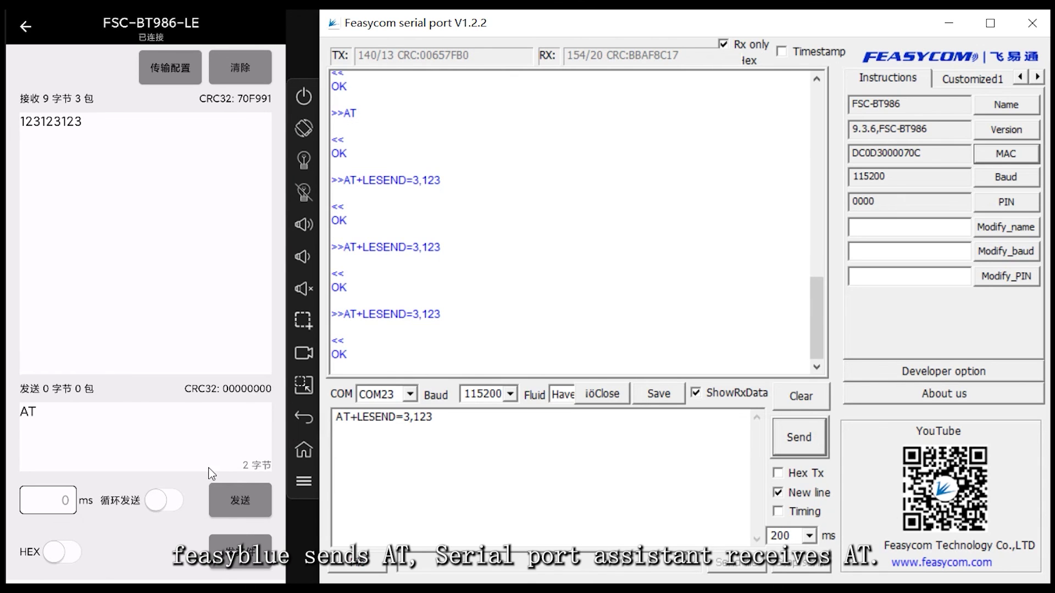
- Send AT three times from FeasyBlue over the BLE link in command mode
{"action": "left_click", "coordinate": [234, 505]}
{"action": "left_click", "coordinate": [234, 504]}
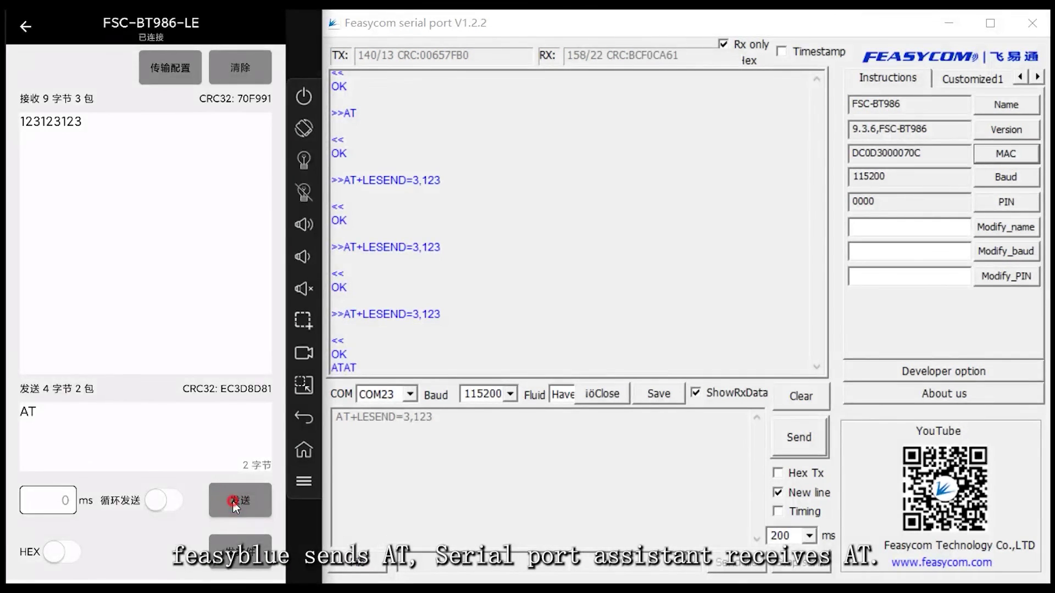
{"action": "left_click", "coordinate": [233, 501]}
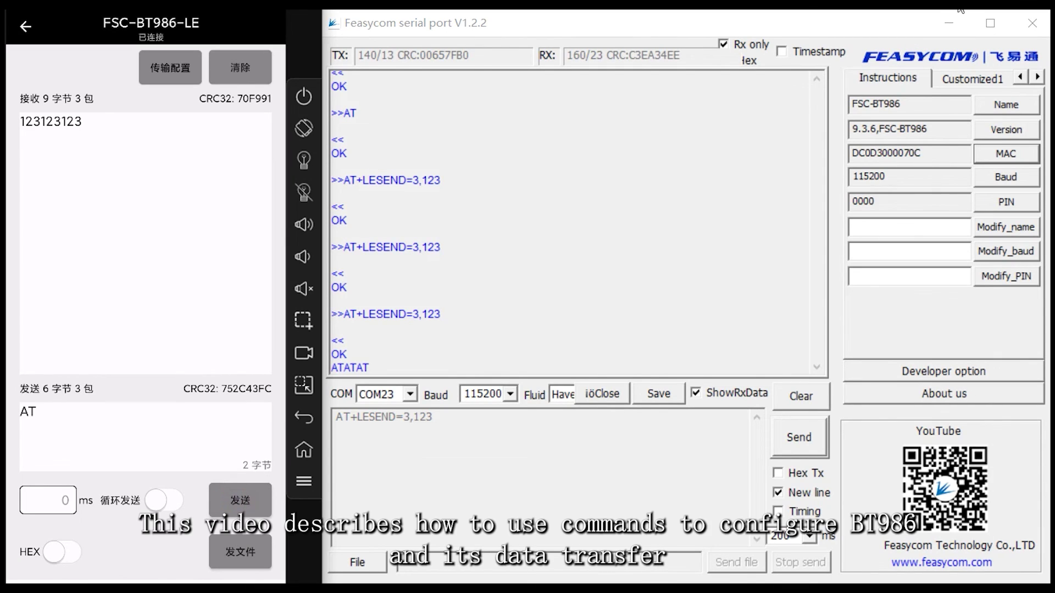